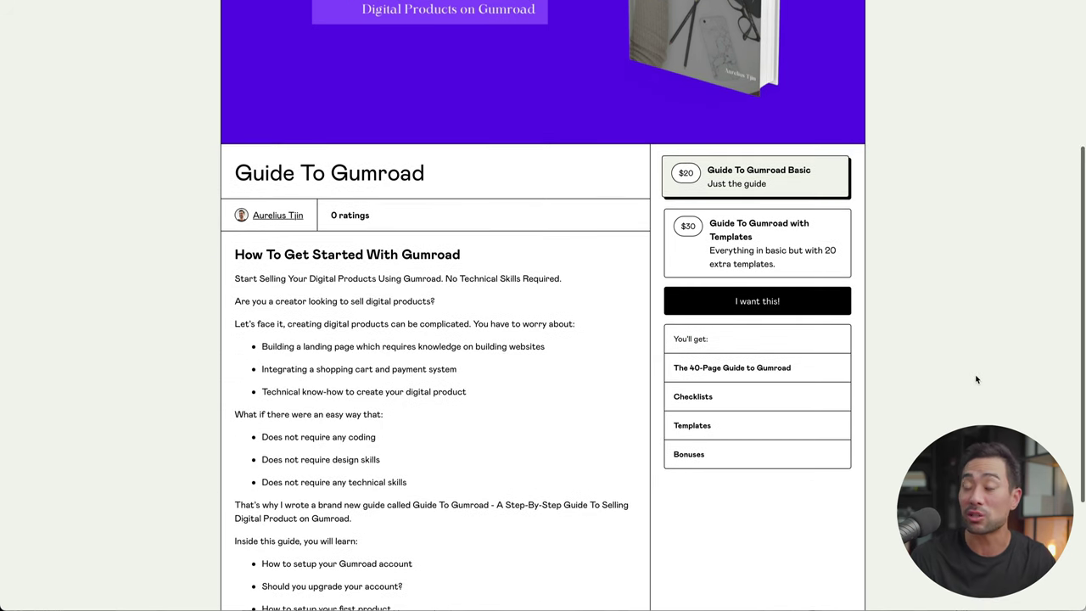
Step: Scroll up the Guide To Gumroad product page
scroll(976, 379, "up", 5)
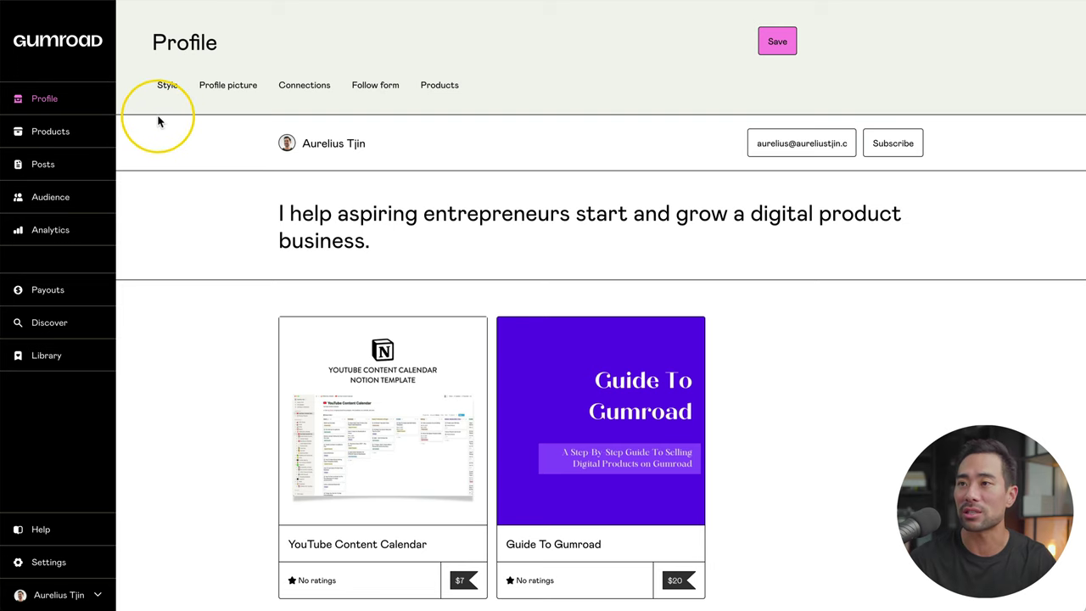
Step: Look over the profile's highlight colour options and bio text, leaving both unchanged
left_click(163, 87)
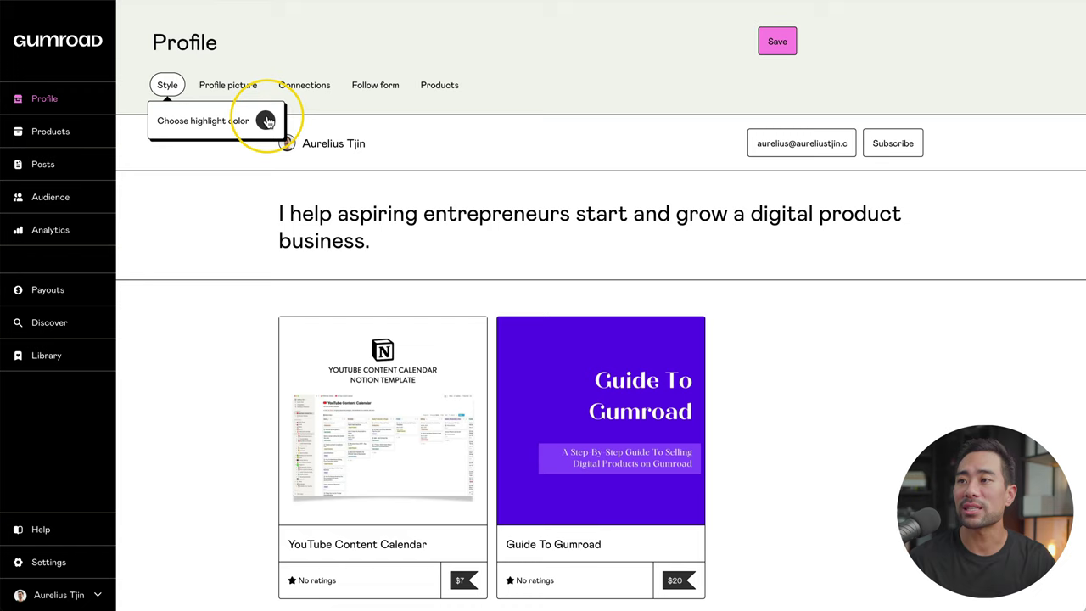
left_click(230, 181)
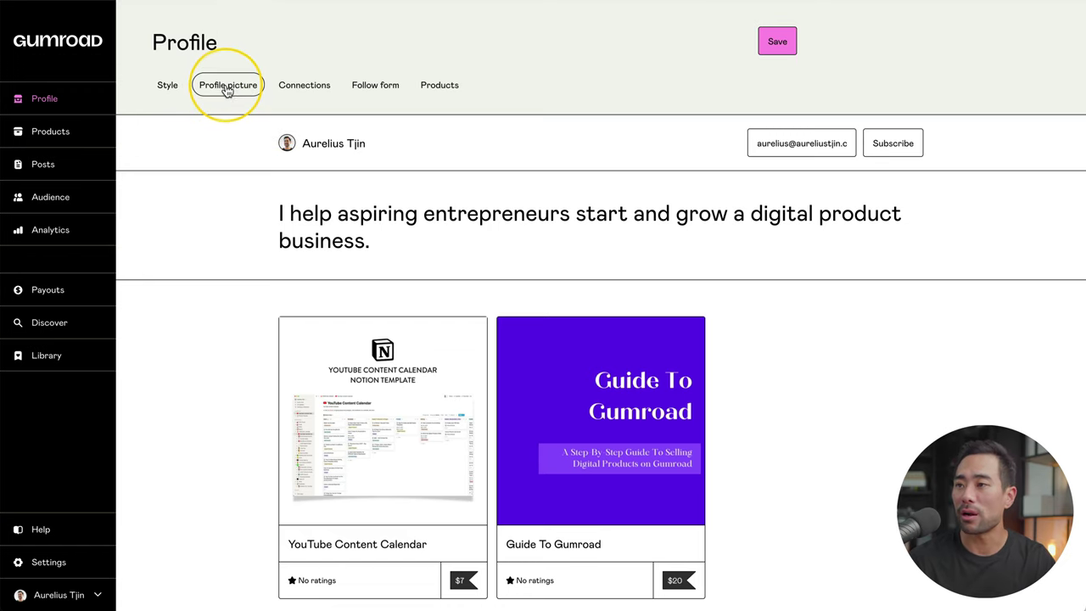
triple_click(329, 241)
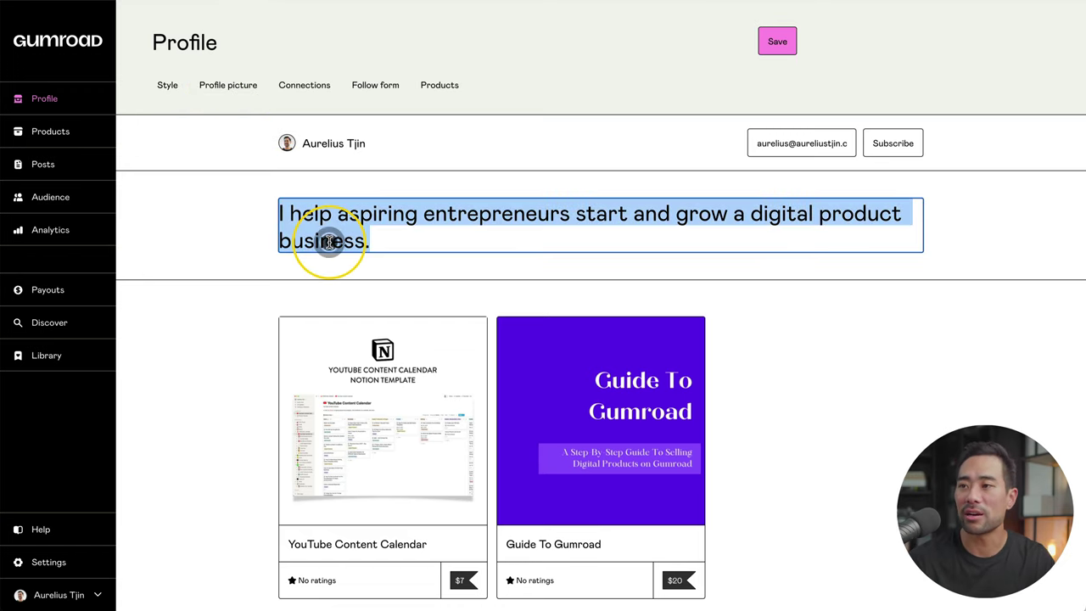
left_click(709, 287)
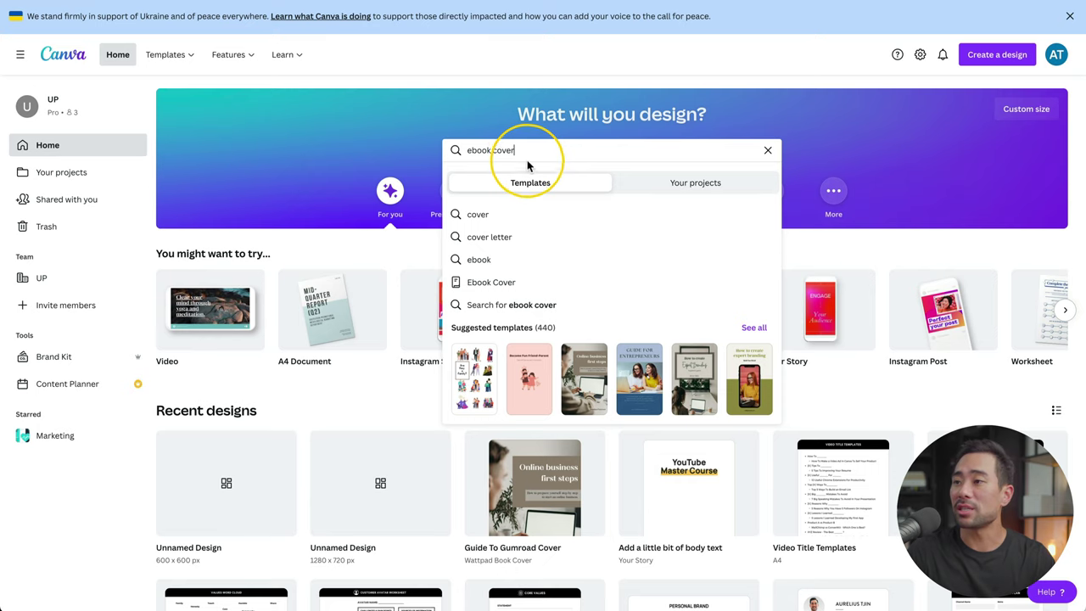
Step: Open the grey and brown 'Online business first steps' template from the Ebook Cover results
left_click(496, 283)
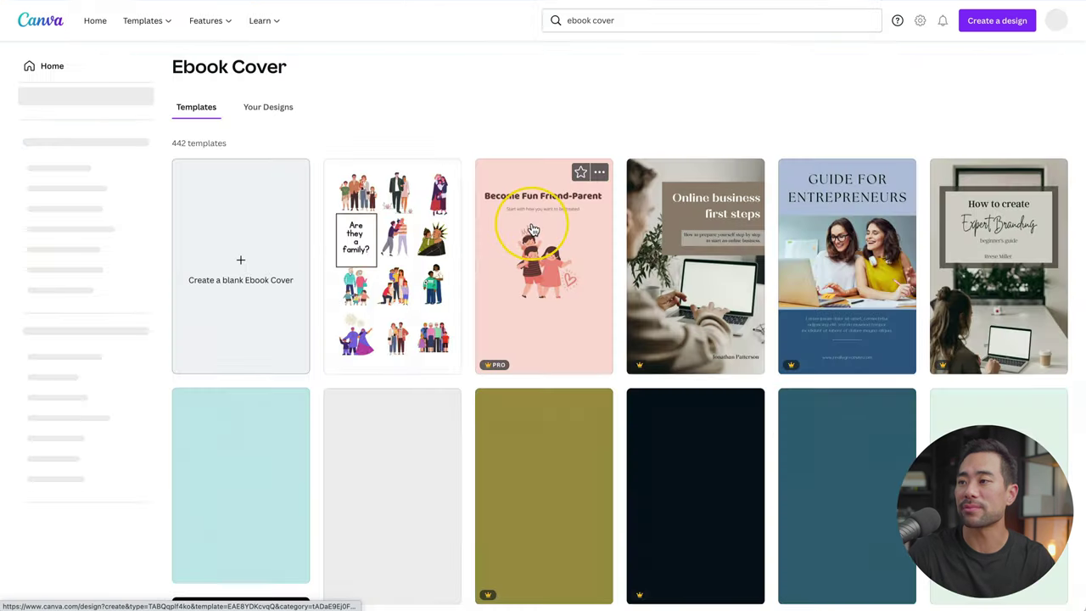
left_click(697, 267)
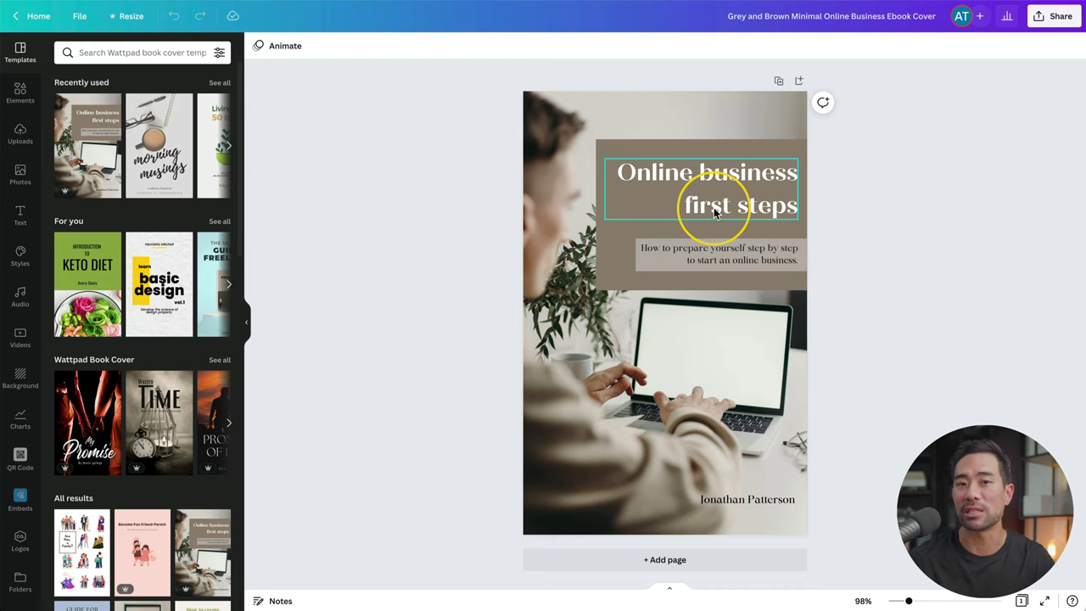
Step: Paste 'Guide To Gumroad' as the title, paste the selling-guide subtitle, and edit the author name
double_click(714, 212)
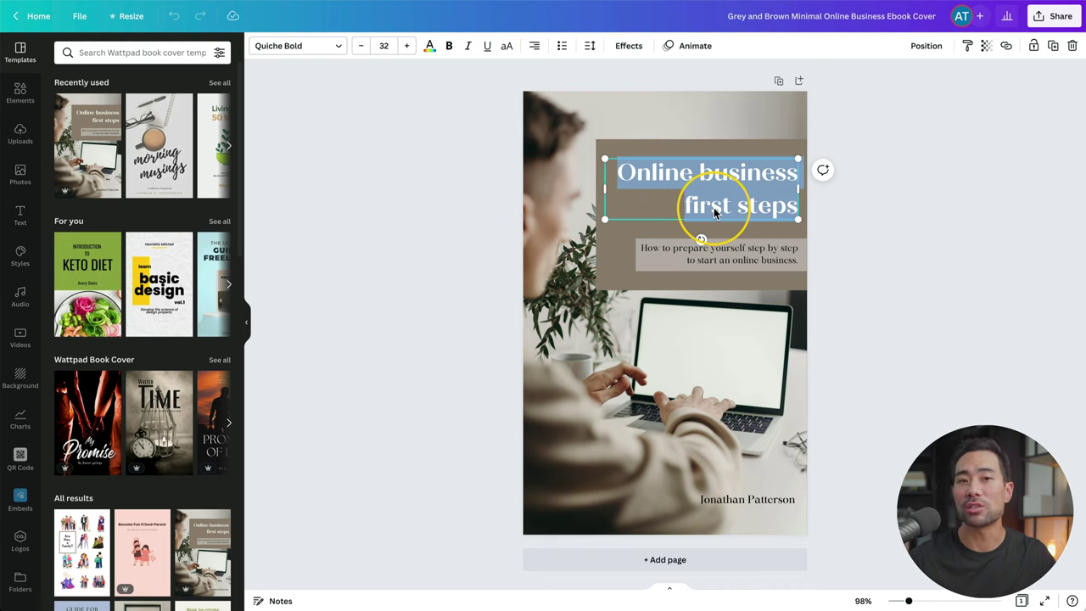
type("Guide To Gumroad")
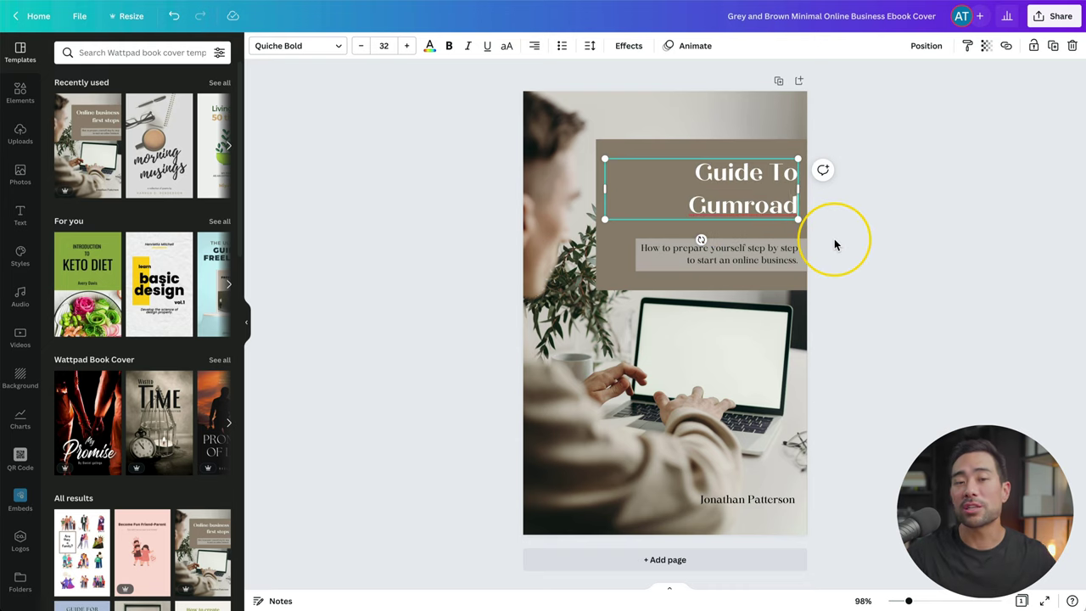
left_click(835, 245)
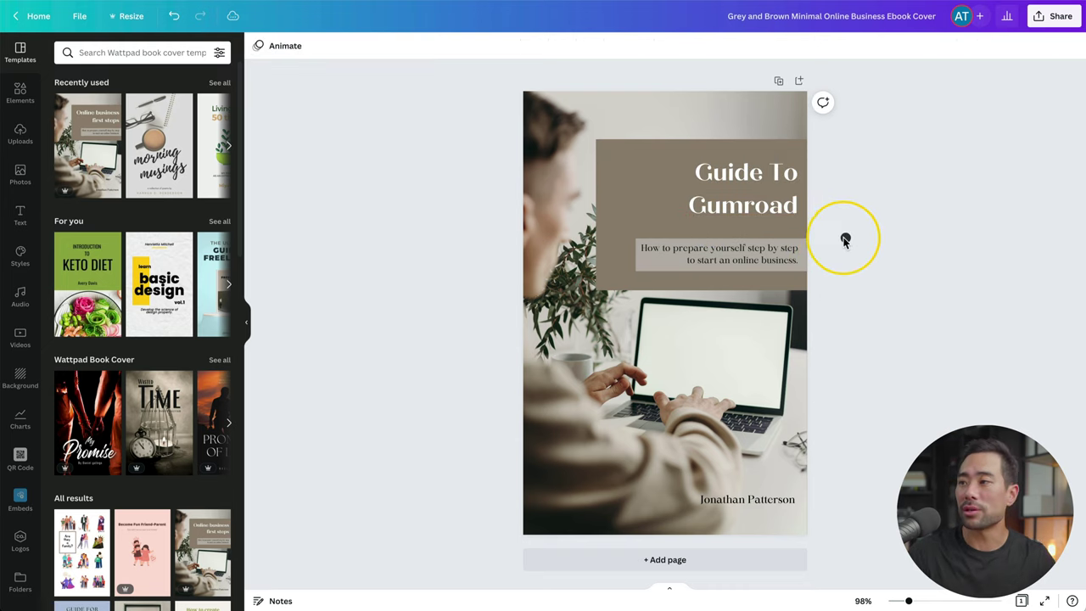
double_click(765, 252)
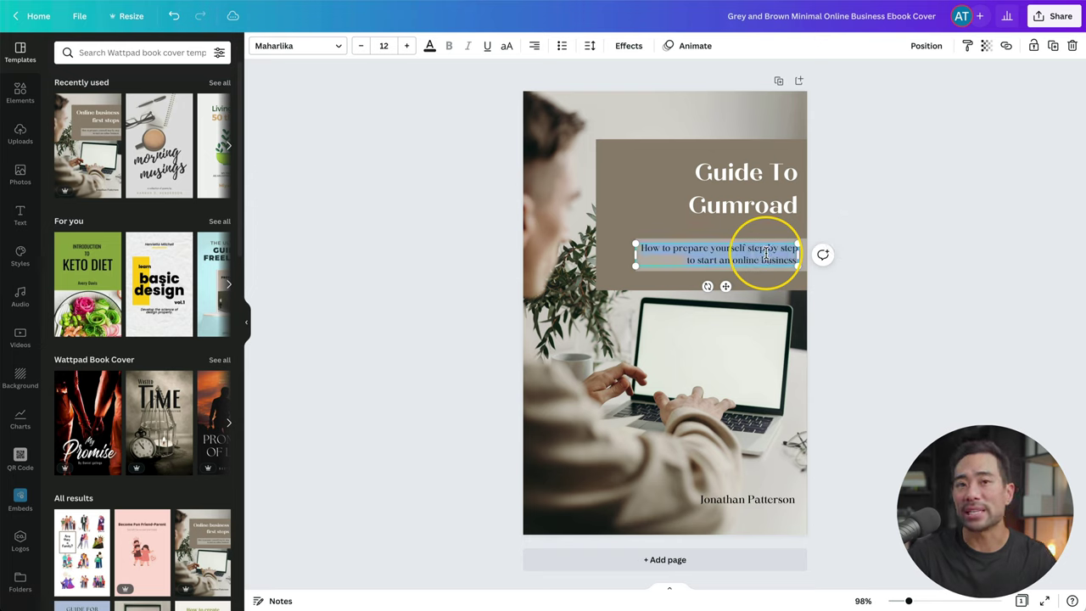
type("A Step-By-Step Guide To Selling Digital Products on Gumroad")
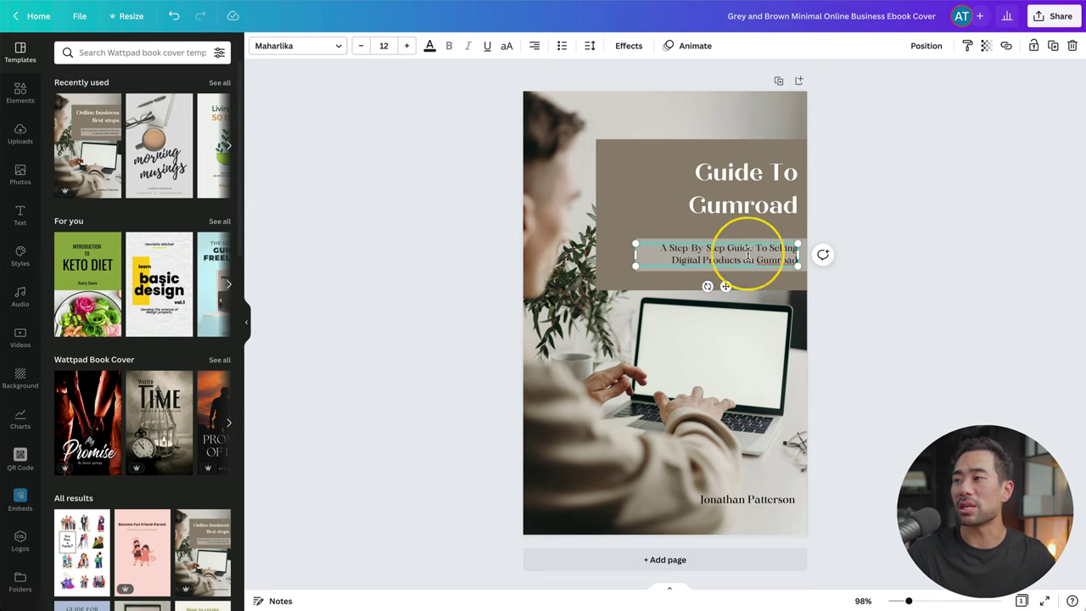
left_click(854, 317)
left_click(756, 506)
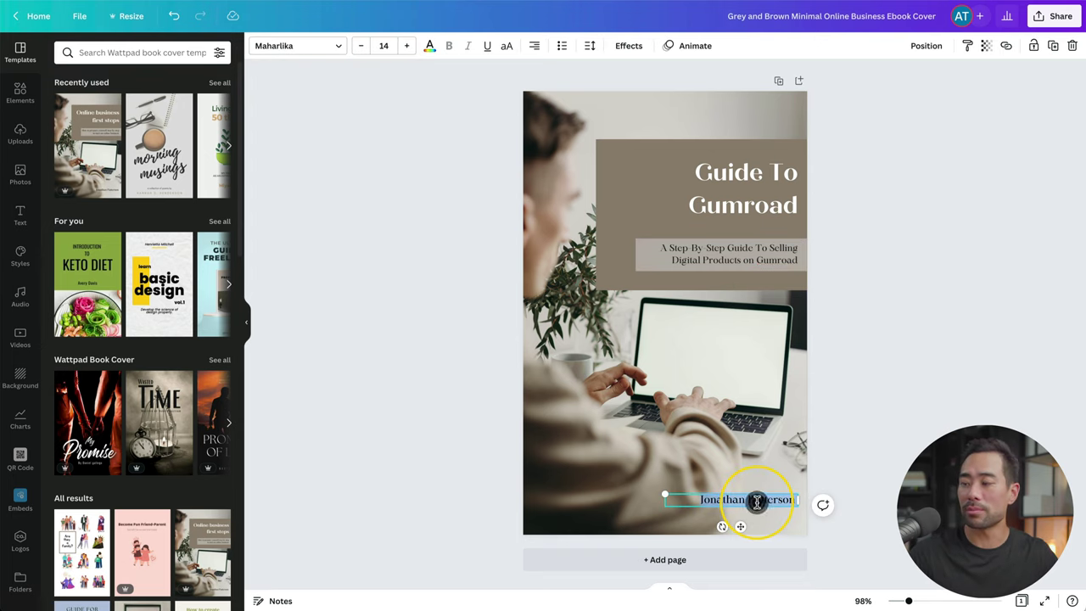
left_click(702, 437)
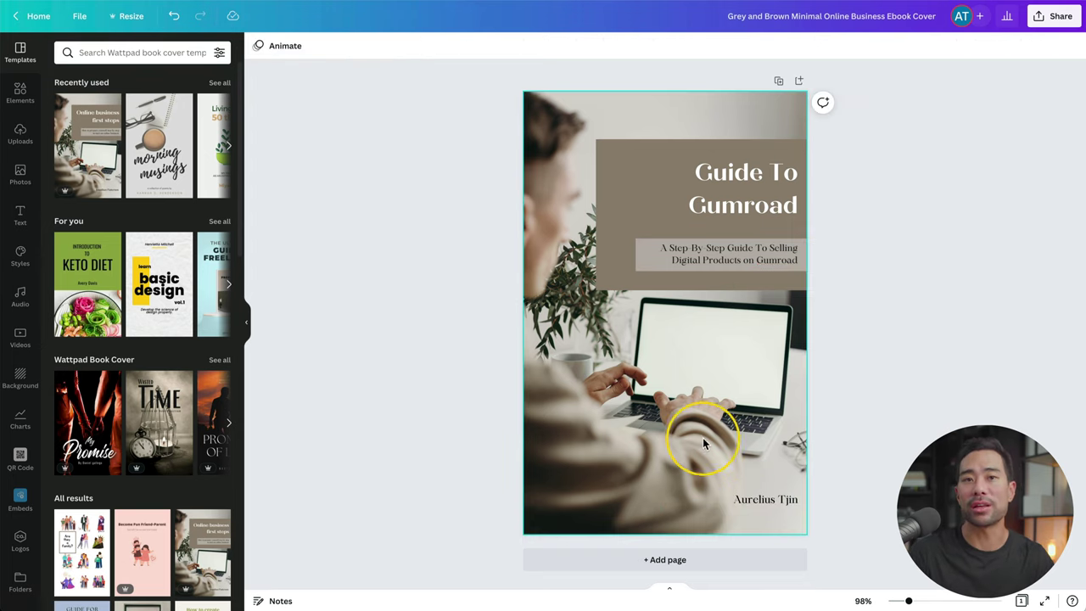
Step: Delete the template's background photo and make the page background black
left_click(613, 415)
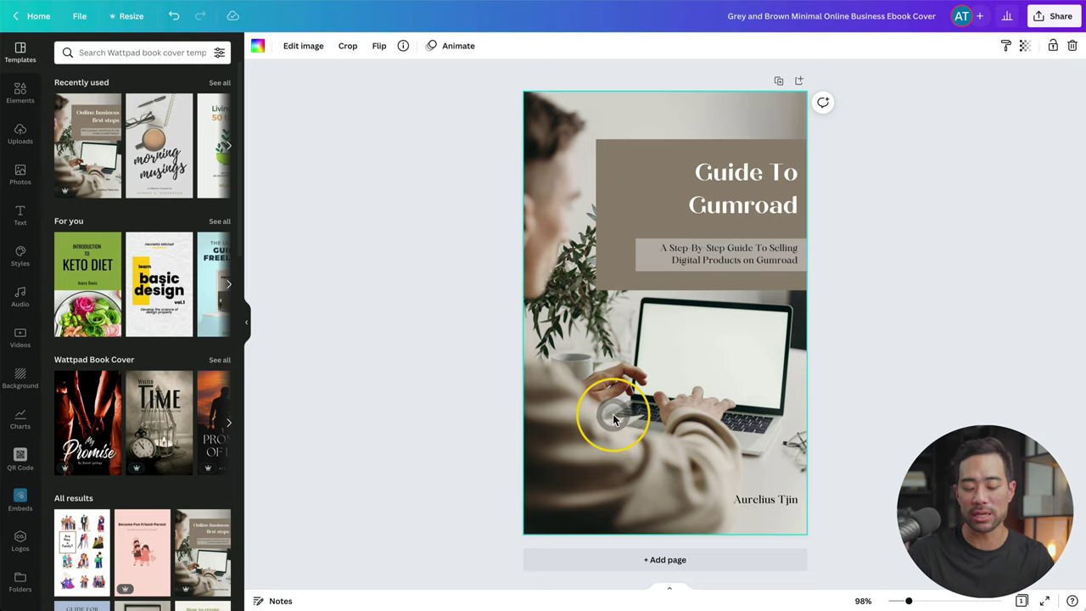
key("Delete")
left_click(553, 417)
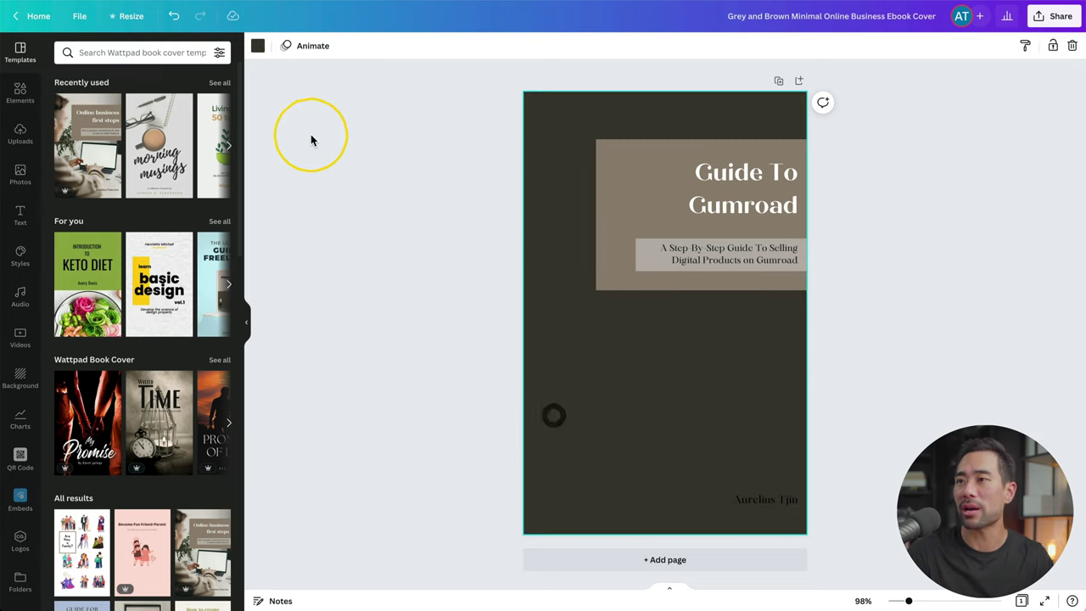
left_click(258, 44)
left_click(96, 104)
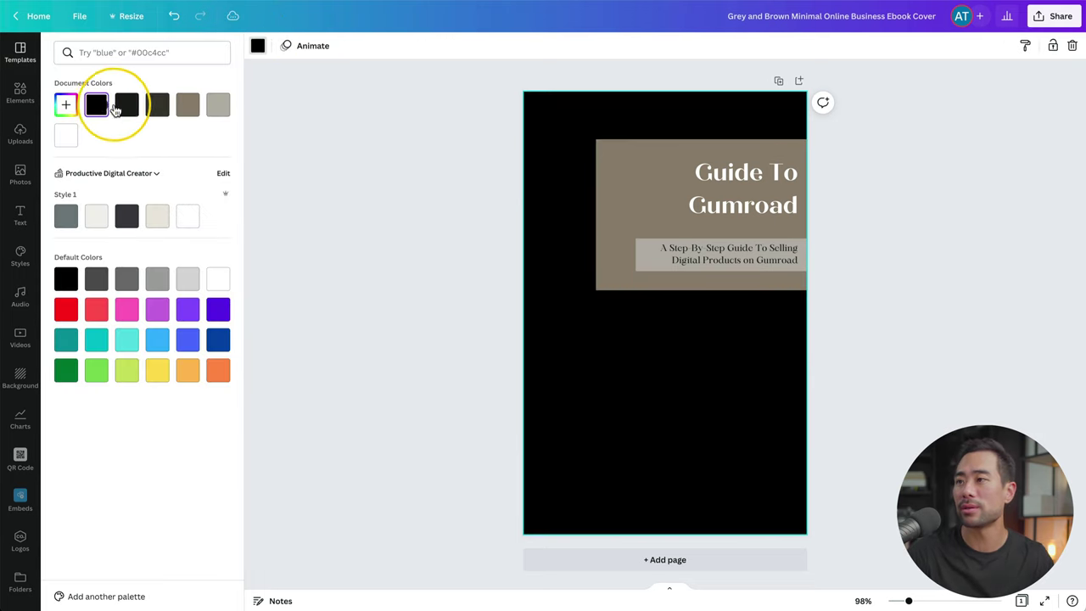
left_click(68, 105)
key("Escape")
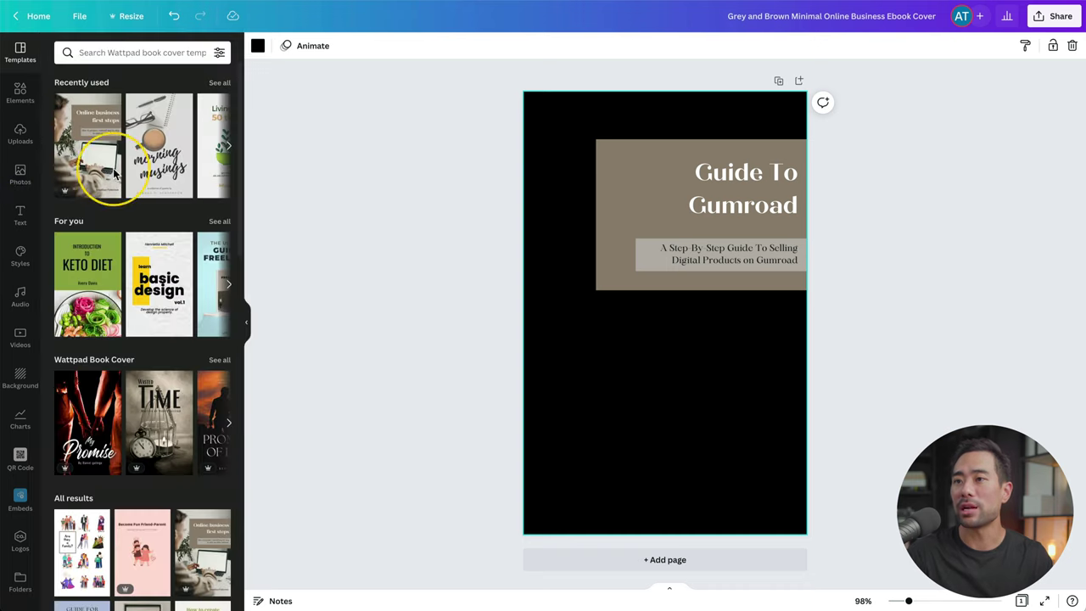
Step: Add the overhead laptop-typing photo from a 'working' search, enlarged to fill the page
left_click(20, 173)
left_click(134, 52)
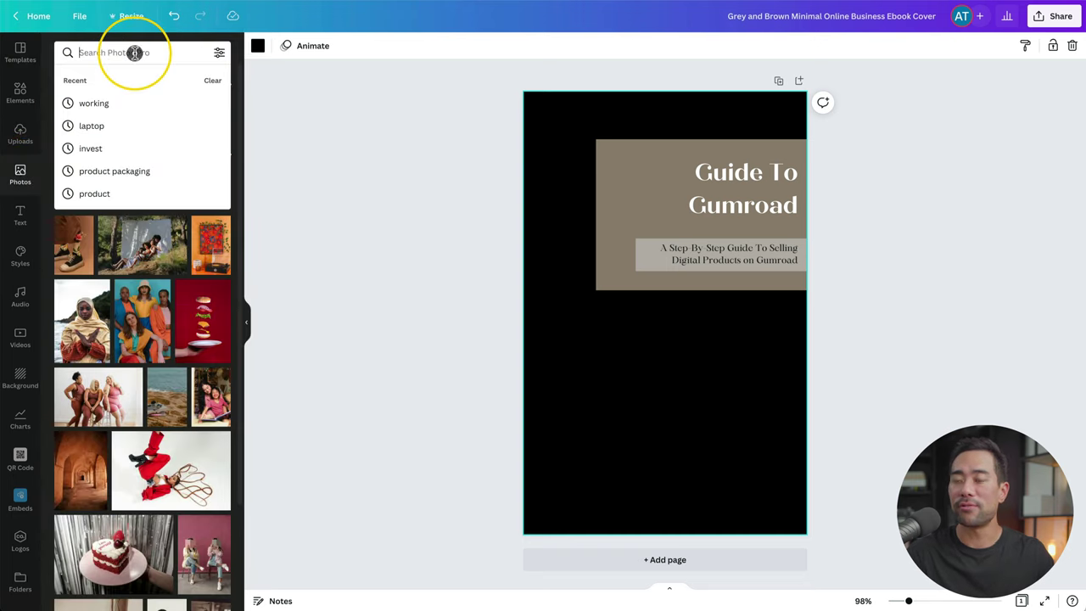
type("working")
key("Return")
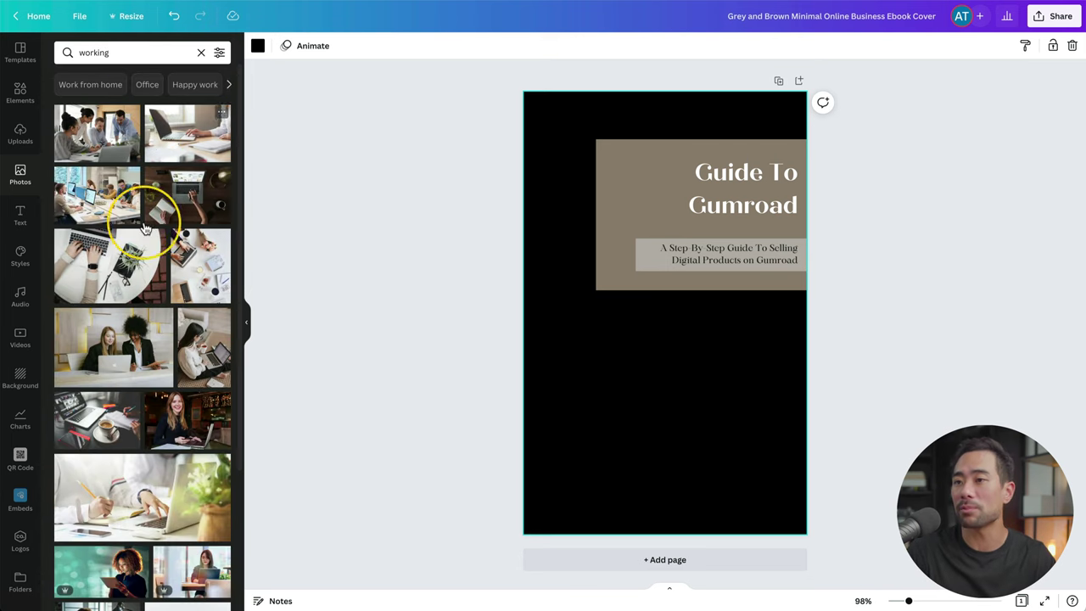
left_click(100, 271)
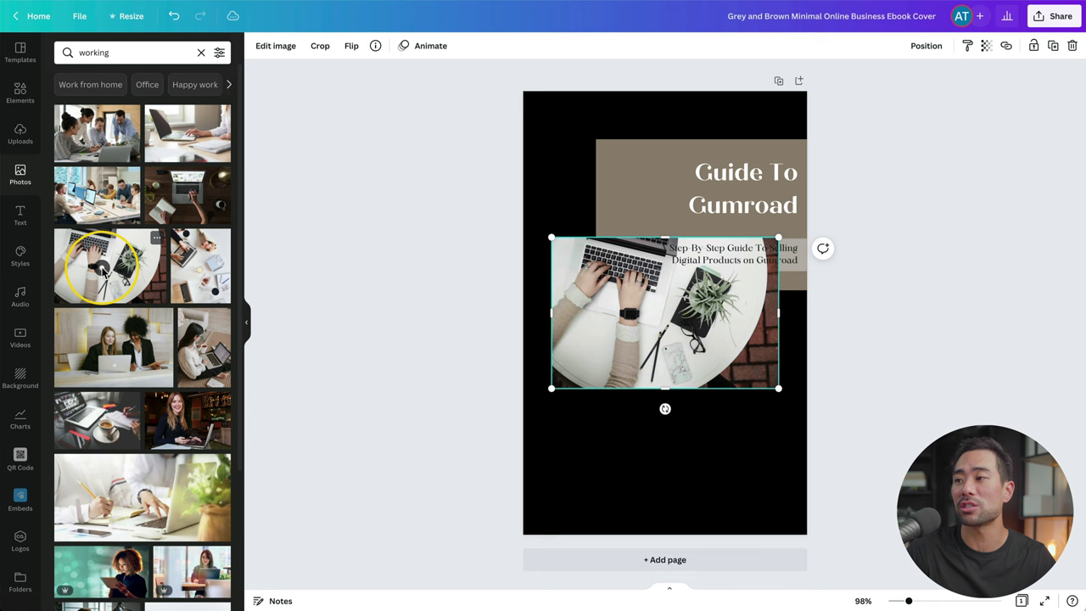
left_click_drag(717, 326, 697, 182)
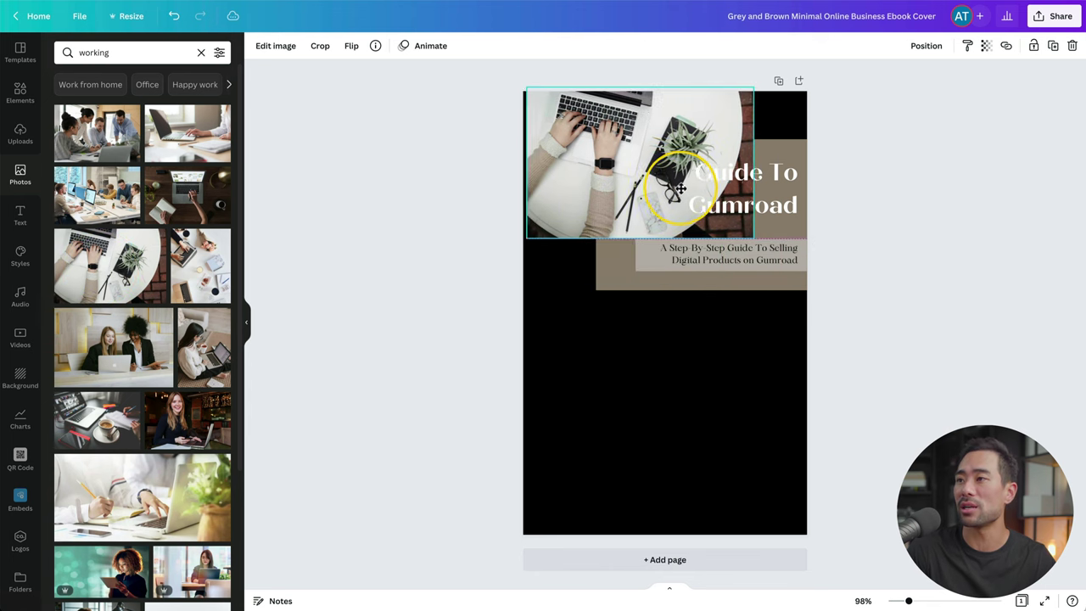
left_click_drag(748, 239, 1085, 543)
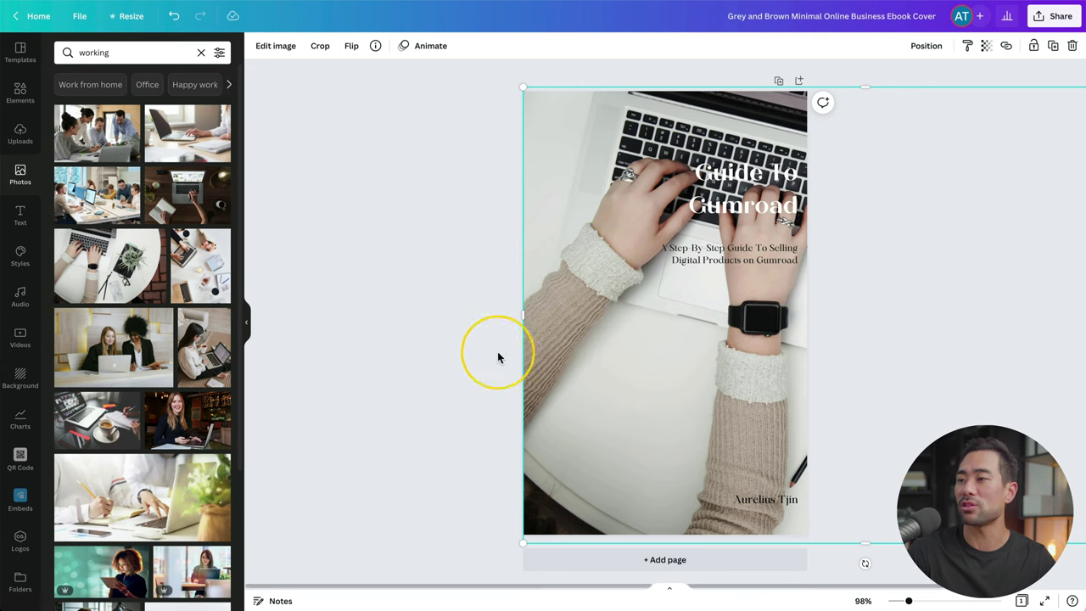
Step: Reposition the laptop photo within the page frame to adjust its framing
left_click(361, 347)
left_click(594, 414)
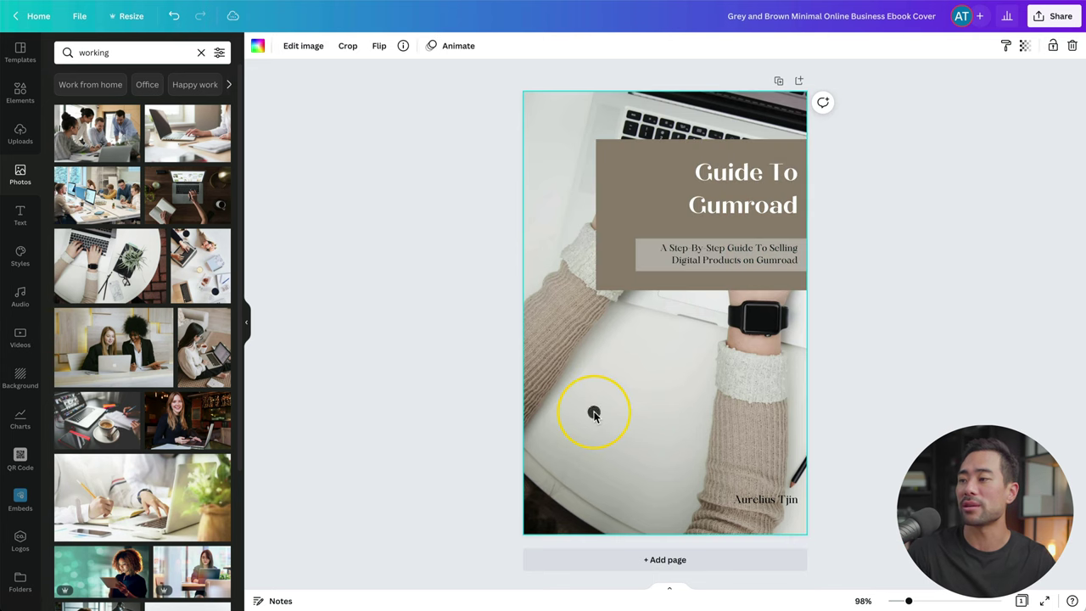
double_click(642, 417)
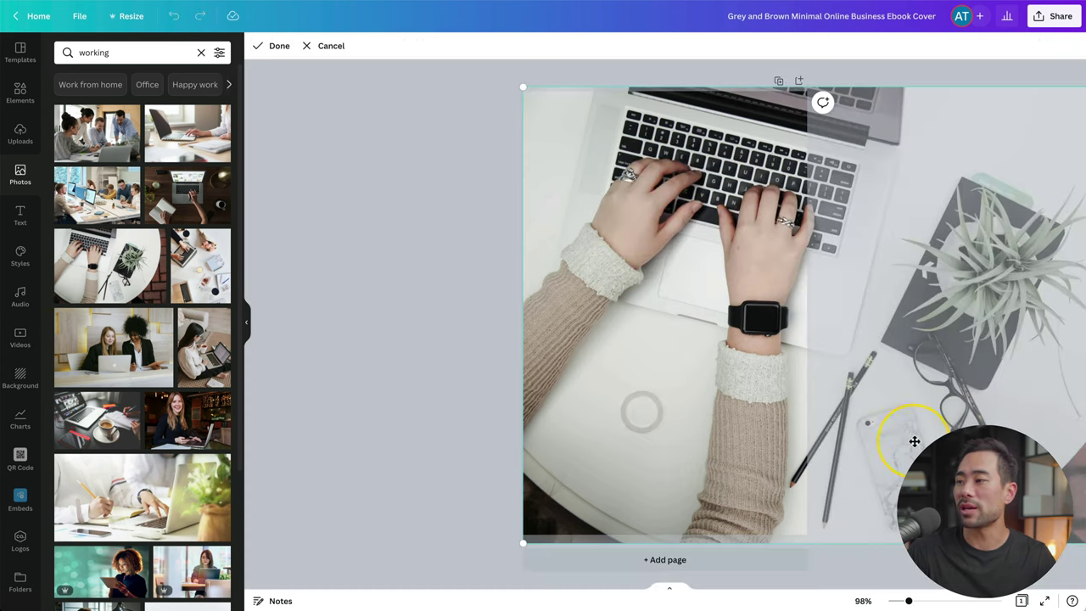
left_click_drag(911, 438, 736, 445)
mouse_move(876, 443)
left_mouse_down()
mouse_move(822, 441)
mouse_move(858, 441)
left_mouse_up()
left_click(305, 346)
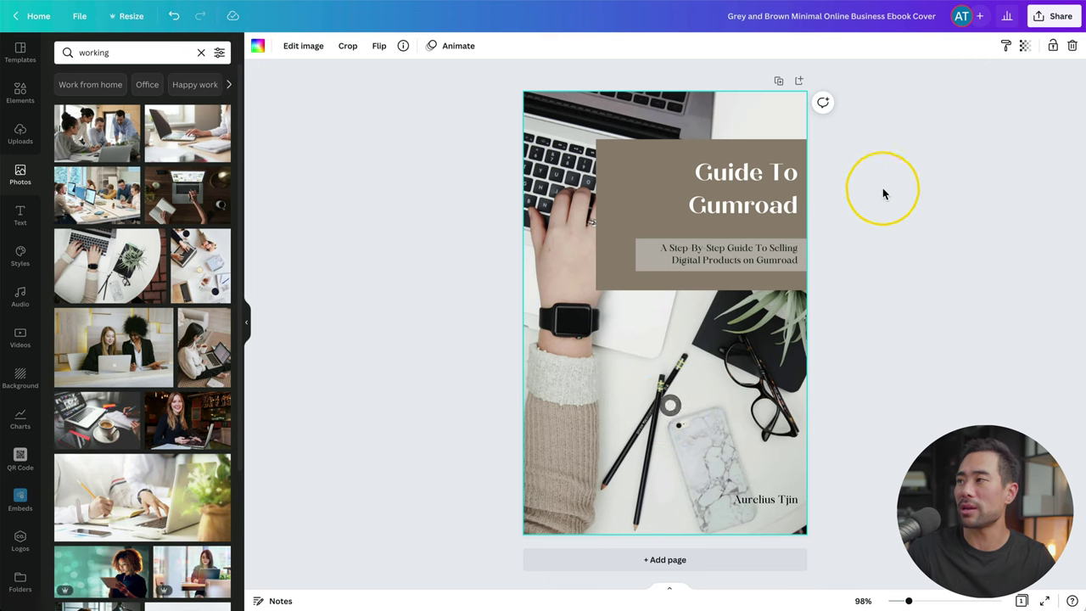
Step: Lower the cover photo's transparency to about 60 and make the author name white
left_click(1024, 51)
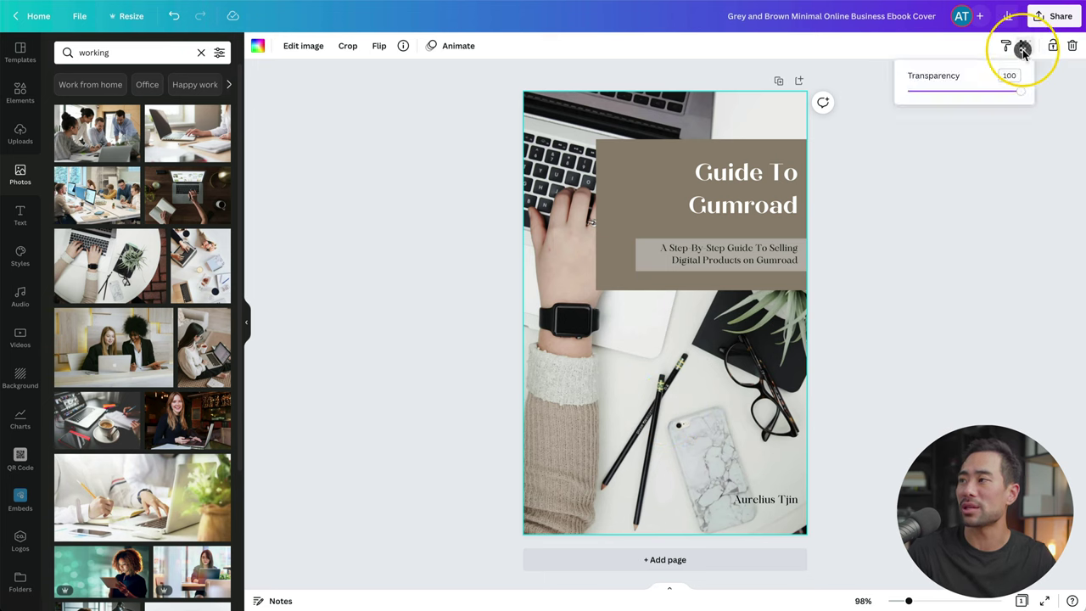
left_click_drag(1009, 94, 976, 92)
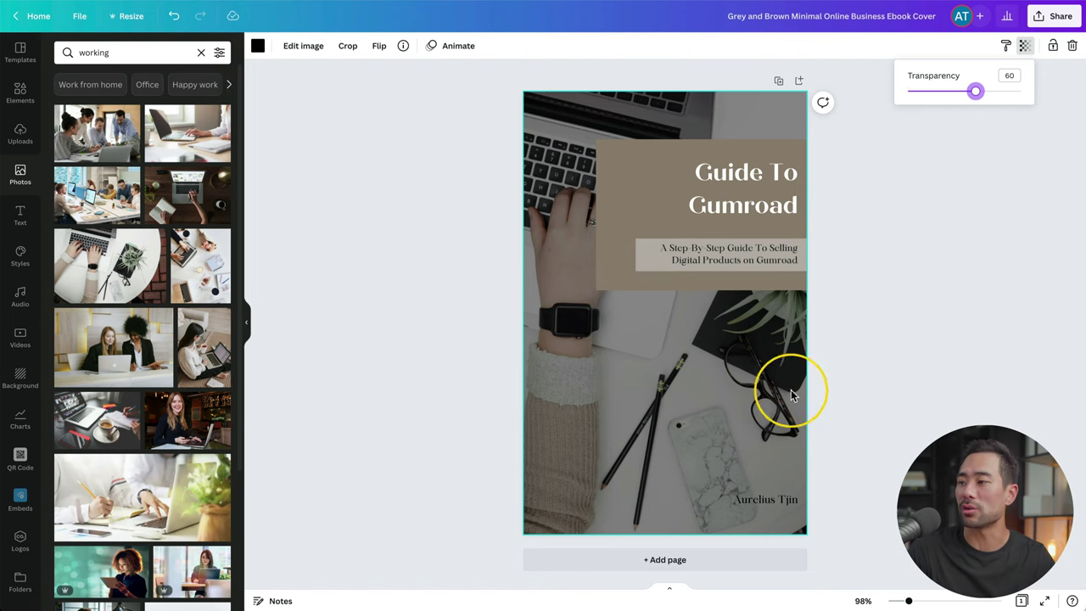
left_click(777, 500)
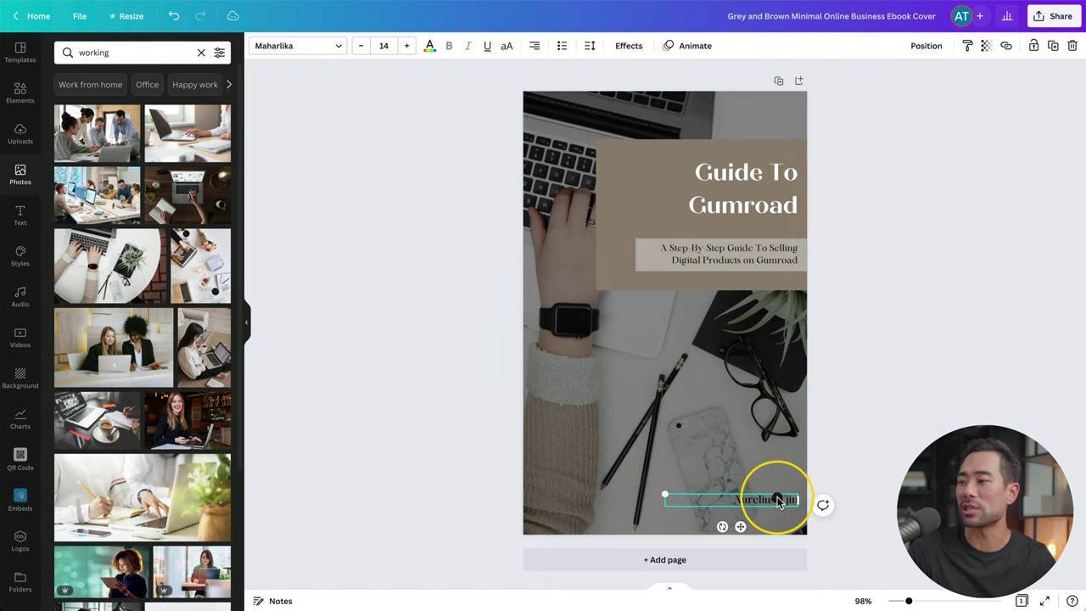
left_click(429, 46)
left_click(210, 105)
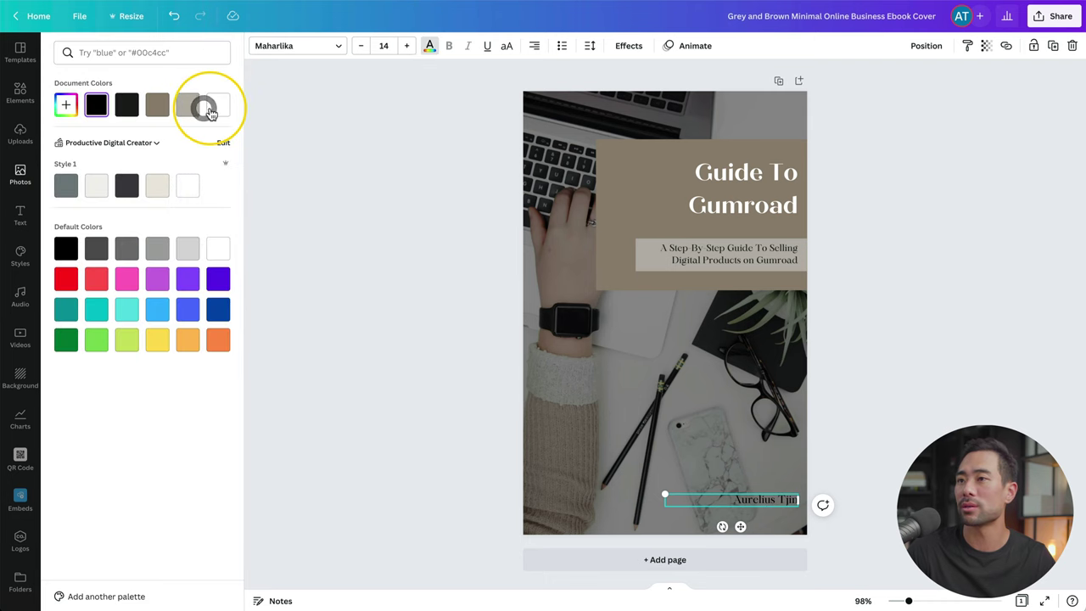
left_click(391, 395)
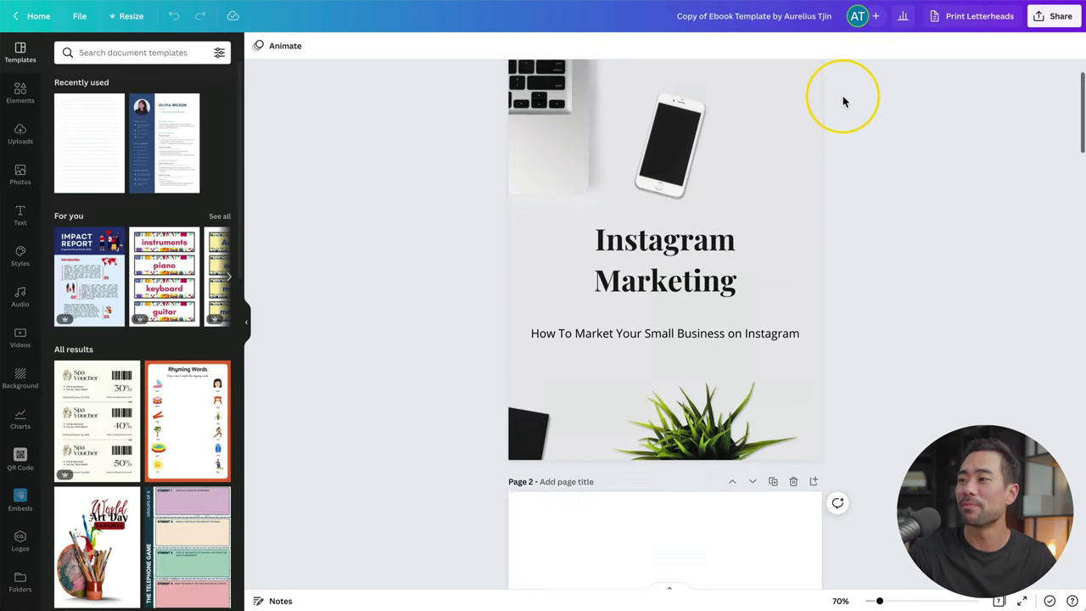
Step: Scroll through the Instagram Marketing ebook template from the cover down to its About page
scroll(842, 98, "up", 1)
scroll(842, 98, "down", 5)
scroll(842, 101, "down", 6)
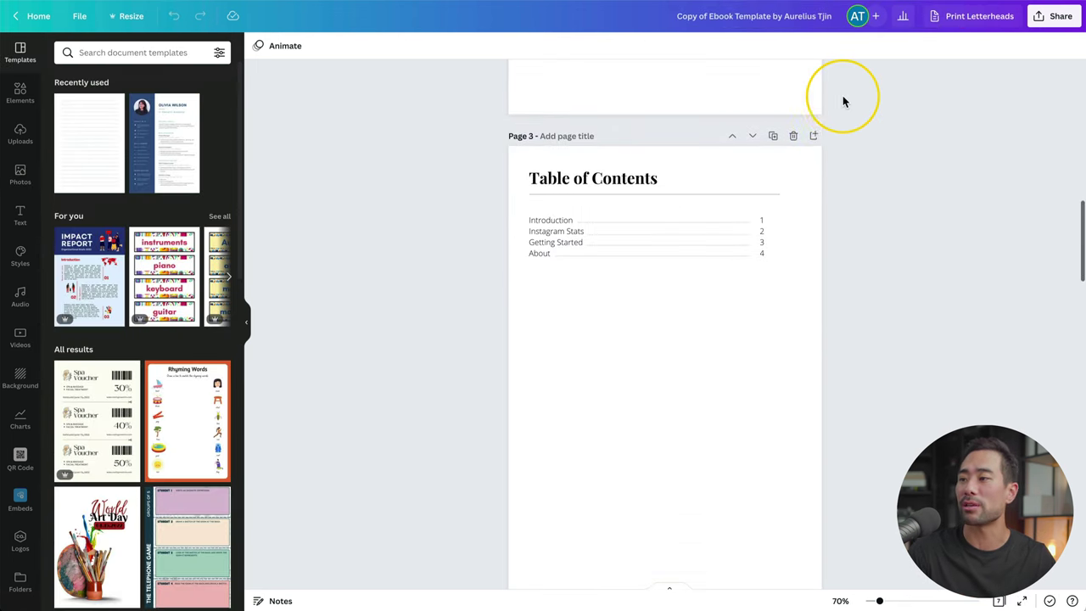
scroll(842, 101, "down", 5)
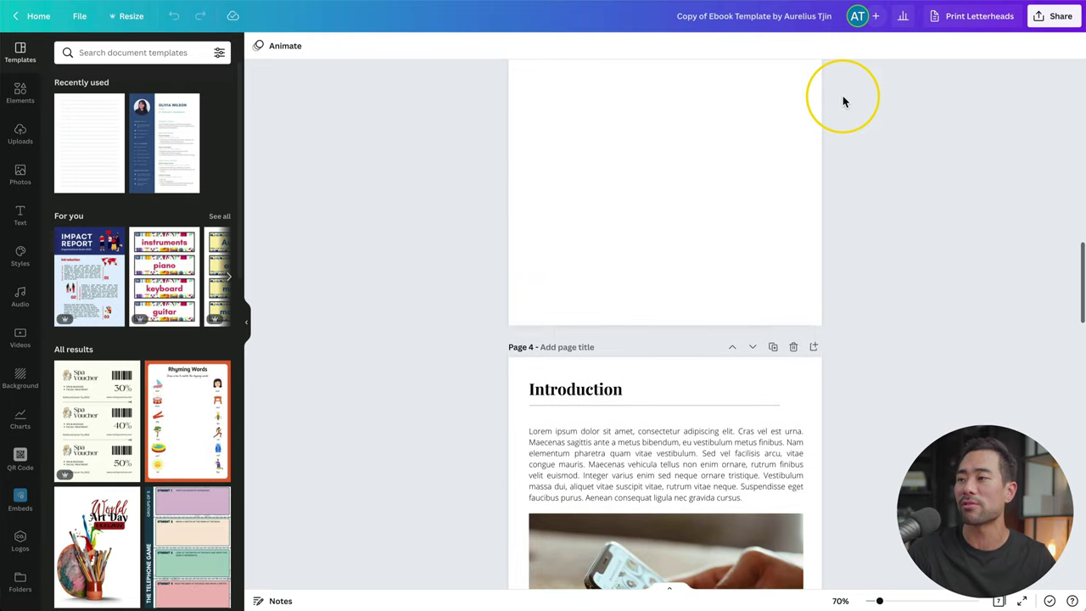
scroll(843, 100, "down", 5)
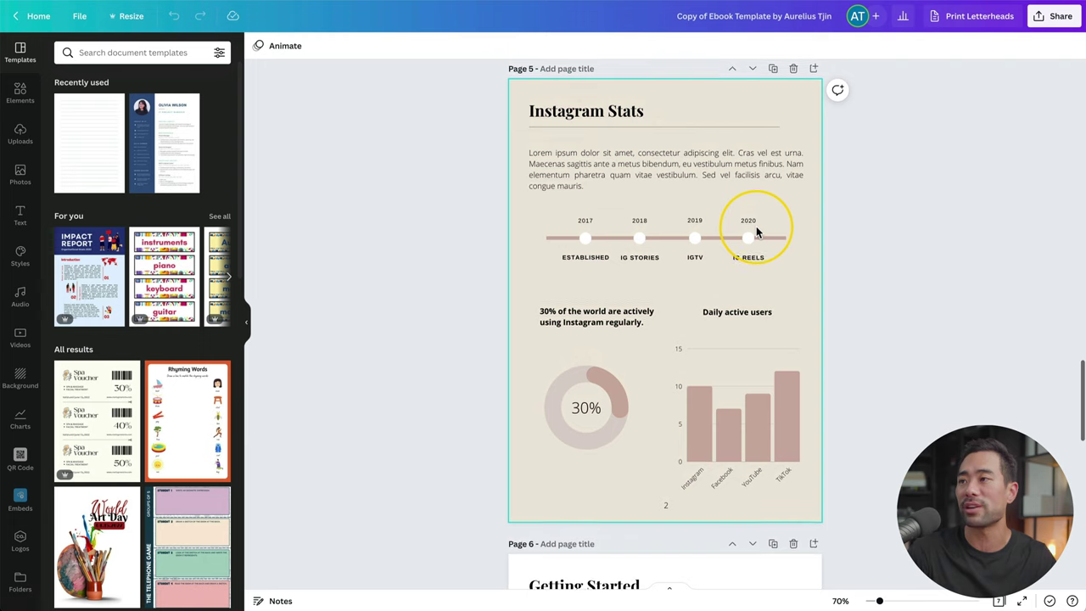
scroll(755, 226, "down", 5)
scroll(756, 226, "down", 4)
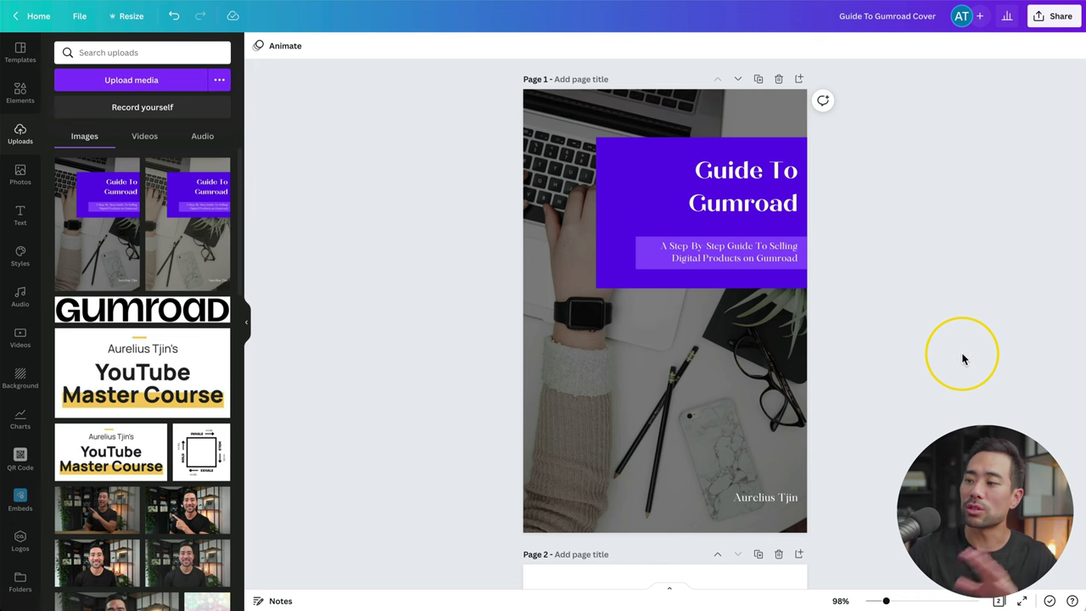
left_click(960, 358)
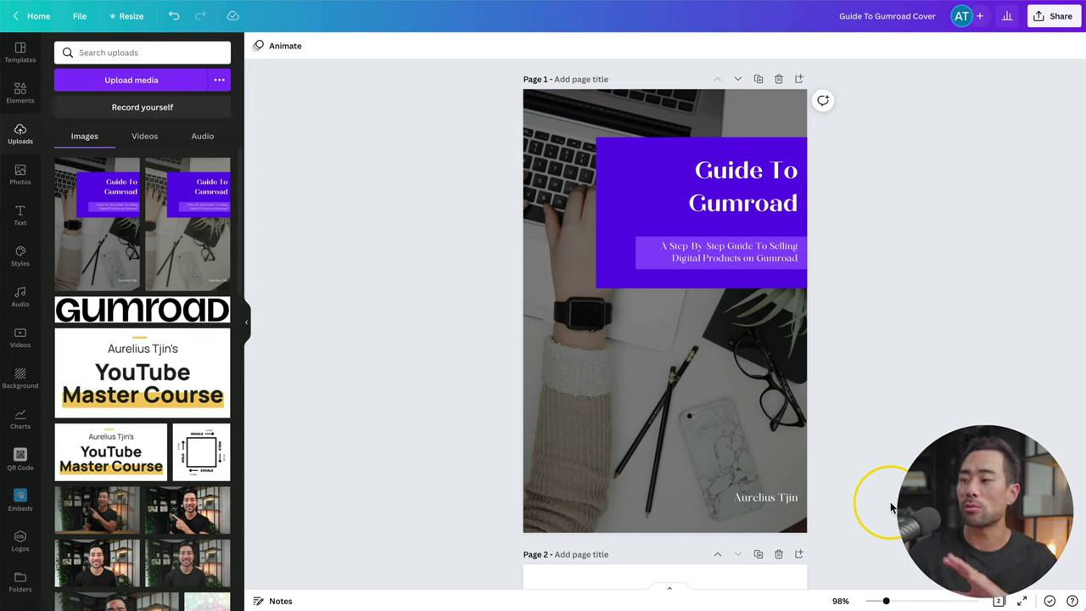
left_click_drag(890, 507, 865, 340)
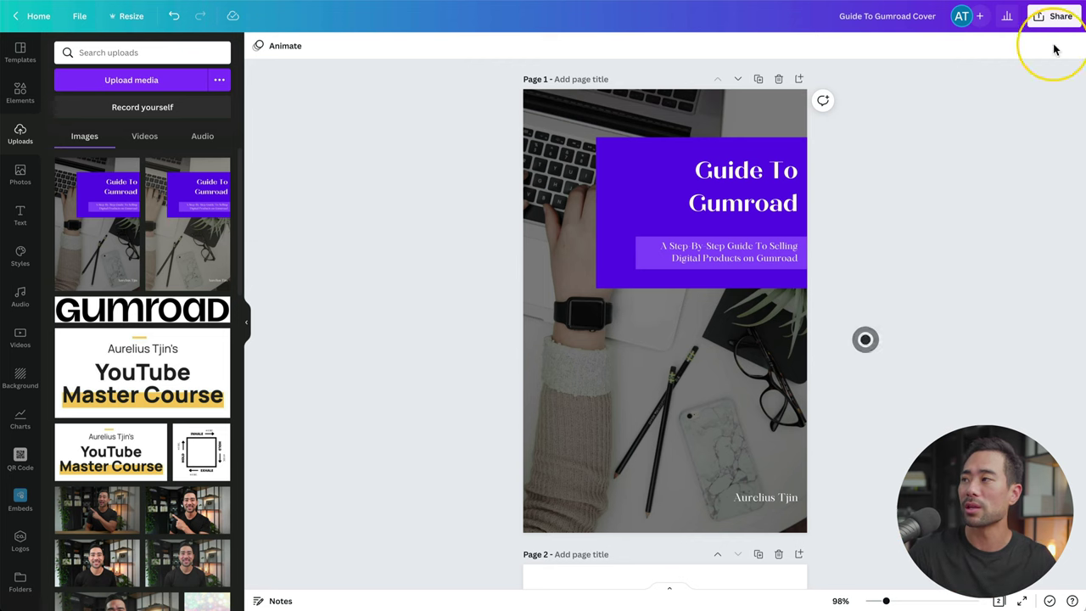
Step: Download only Page 1 of the cover design as a PNG, excluding Page 2
left_click(1061, 12)
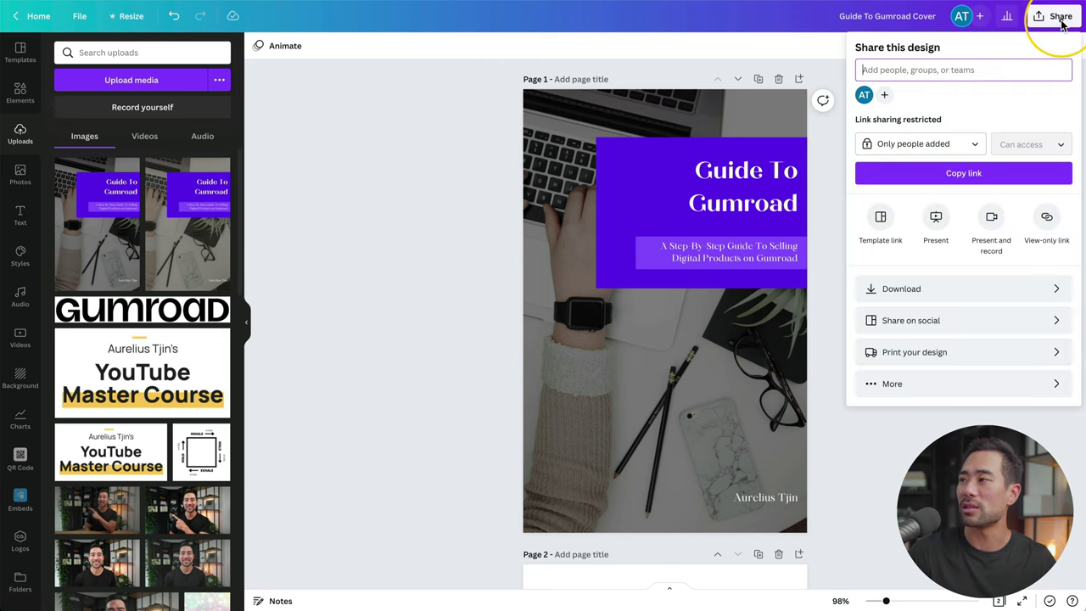
left_click(932, 287)
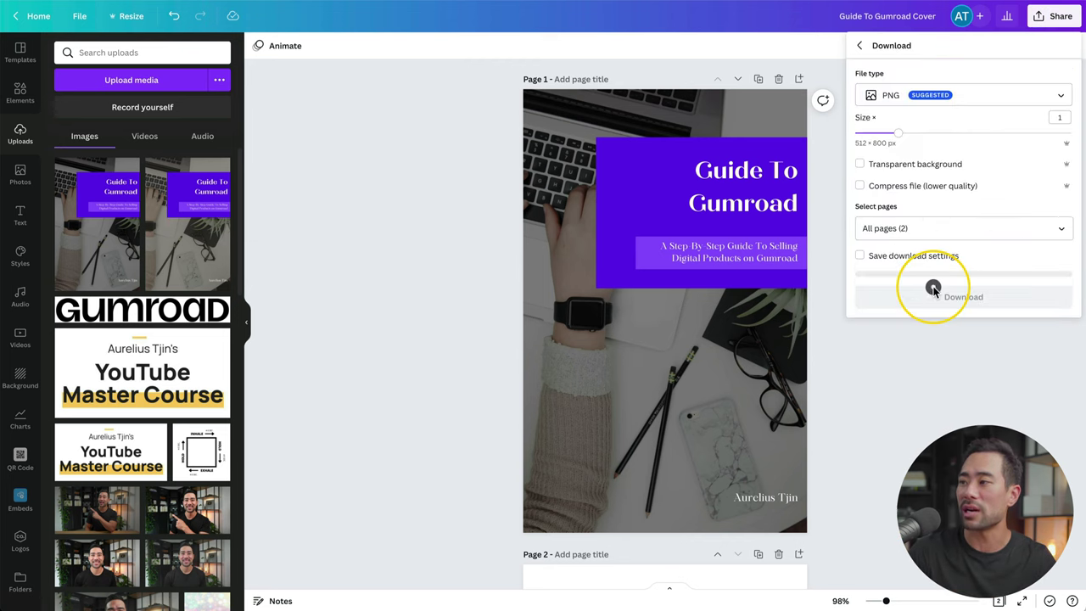
left_click(933, 230)
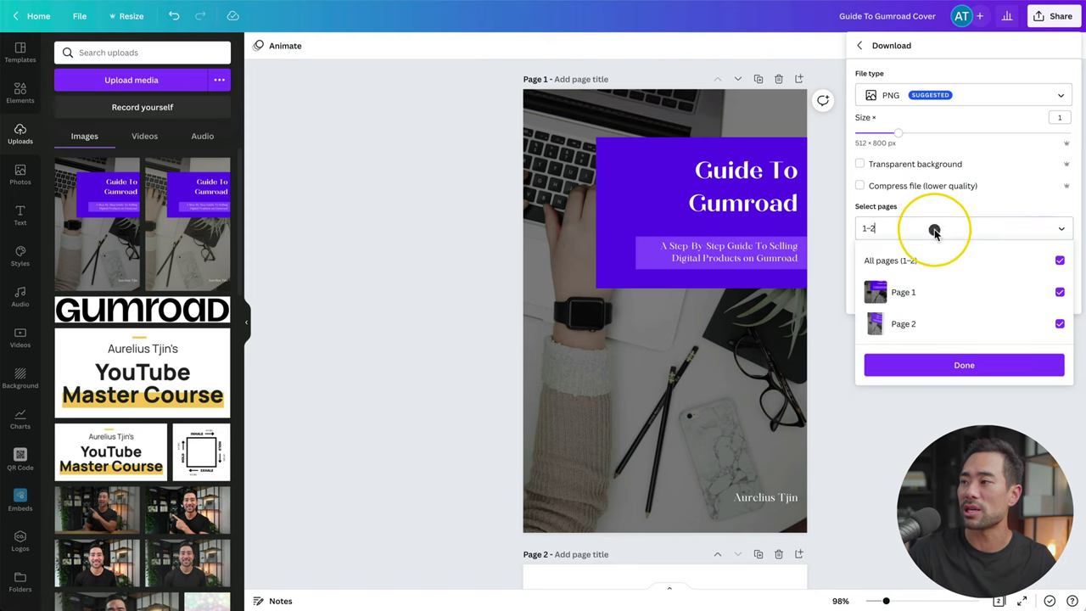
left_click(1060, 324)
left_click(963, 365)
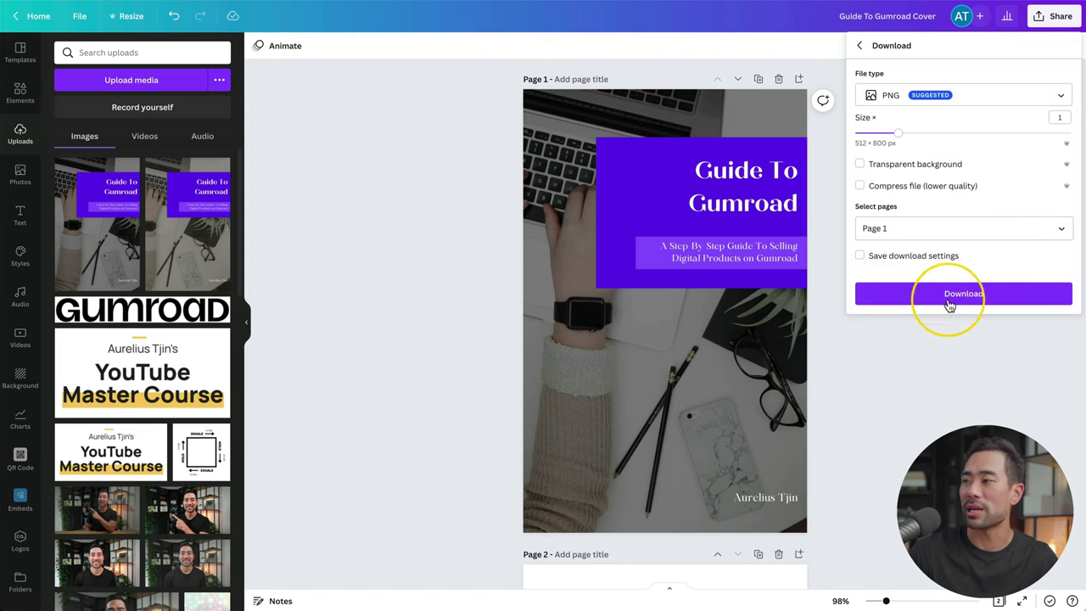
left_click(954, 293)
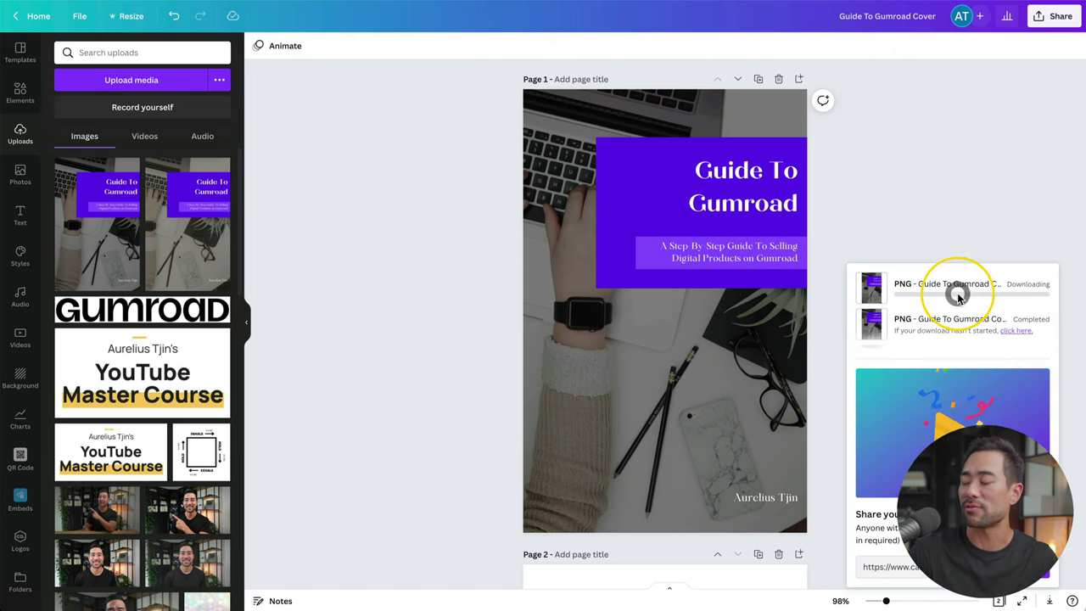
left_click(984, 200)
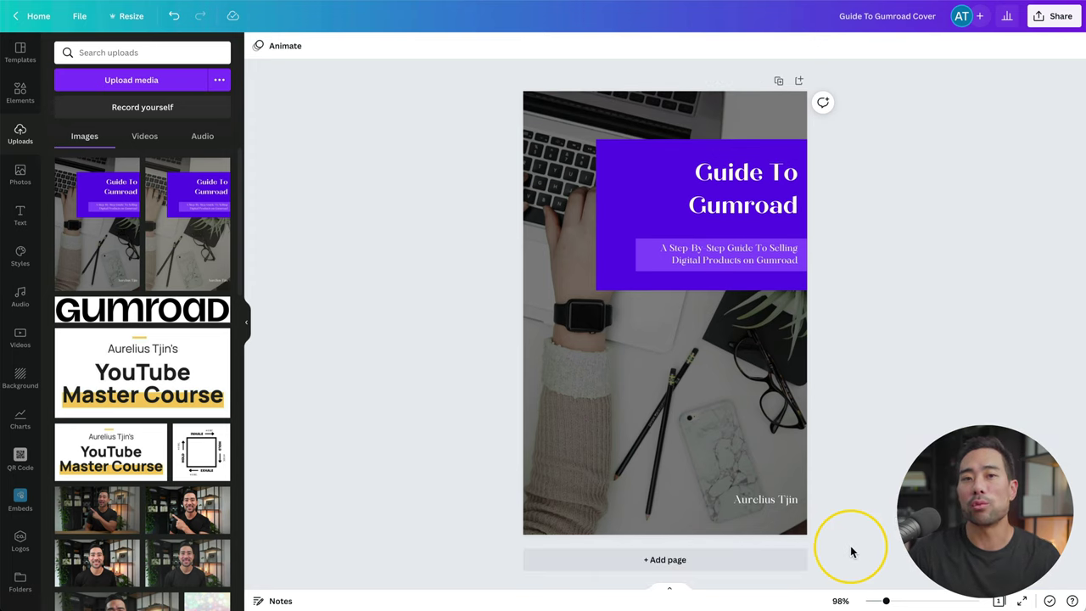
Step: Add a second page and place Guide To Gumroad Cover.png on it, enlarged to fill it
left_click(697, 562)
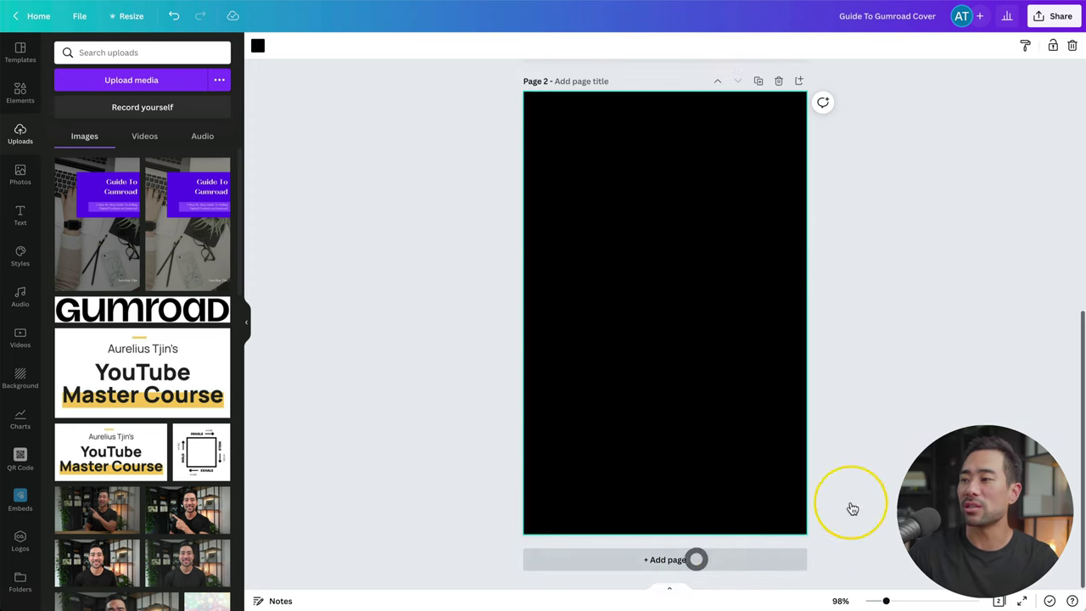
key("space")
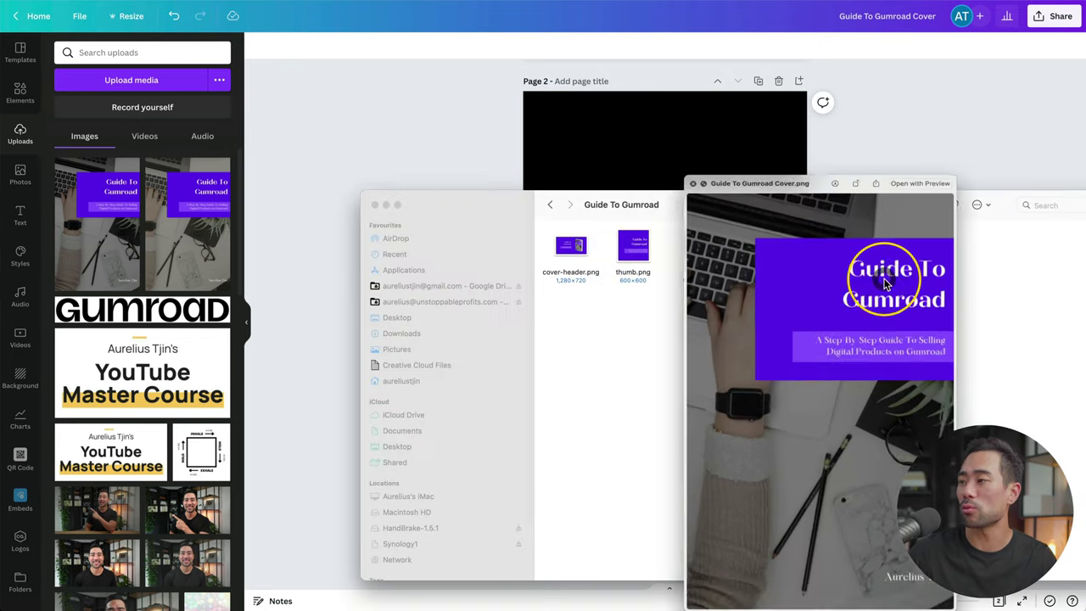
key("space")
left_click_drag(911, 291, 653, 153)
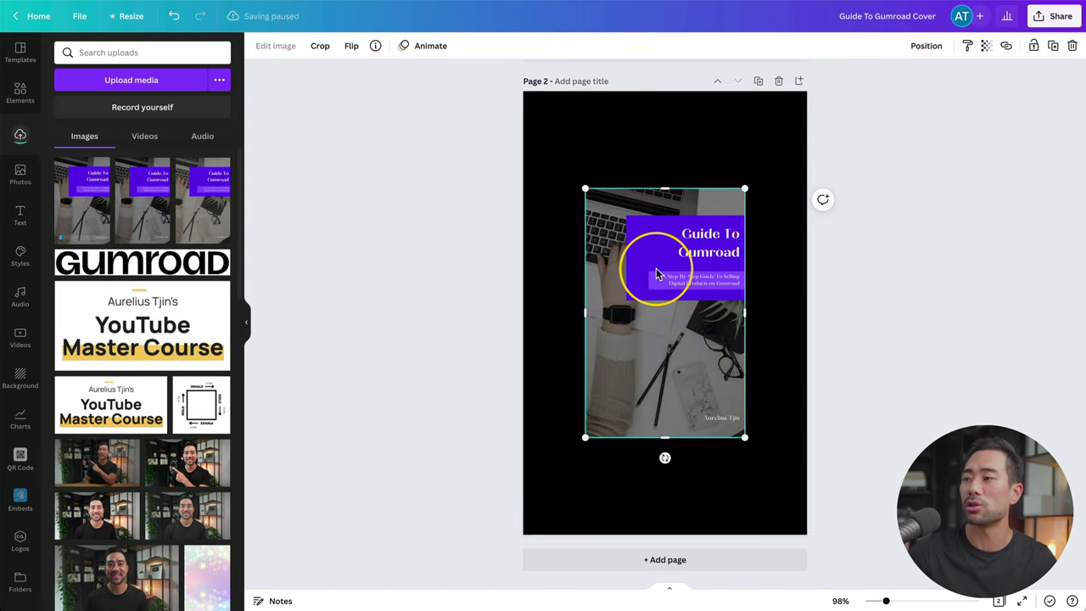
left_click_drag(674, 302, 625, 225)
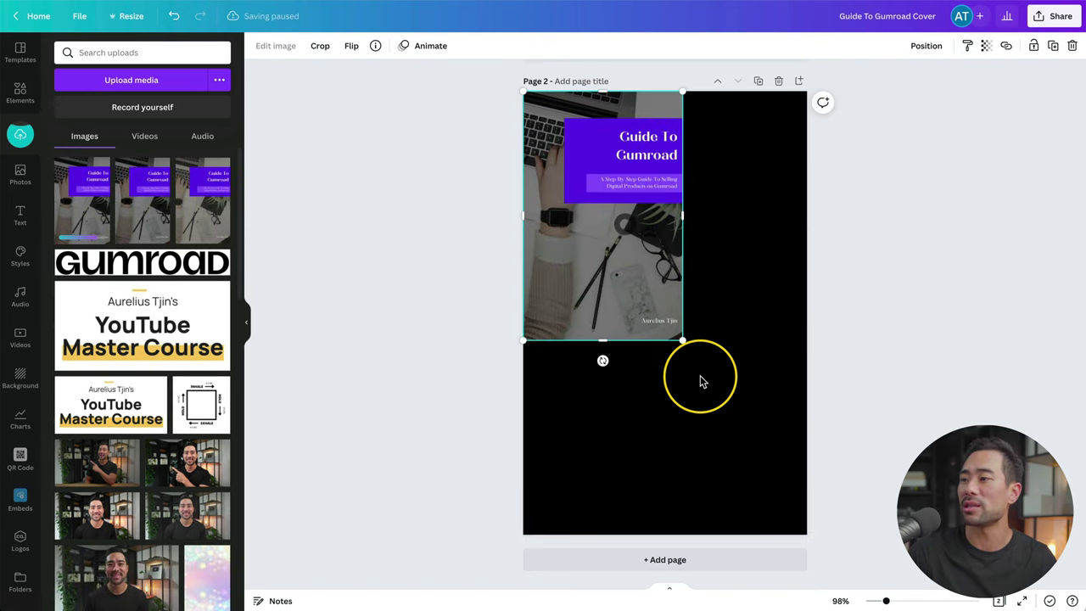
left_click_drag(683, 341, 836, 522)
left_click(879, 496)
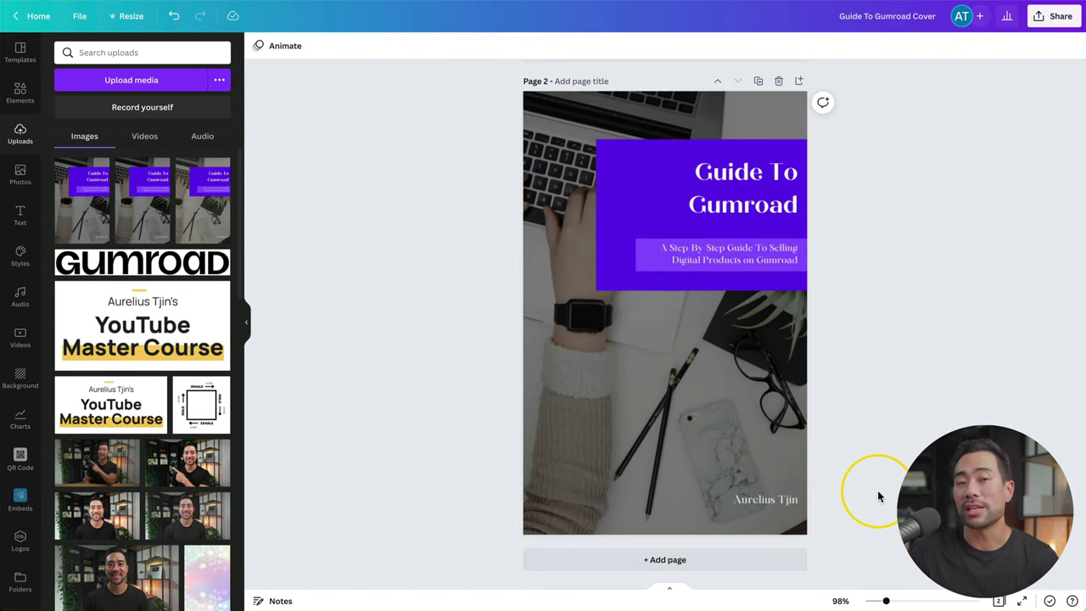
Step: Apply the Smartmockups Book 6 mockup to the cover image on page 2
left_click(659, 436)
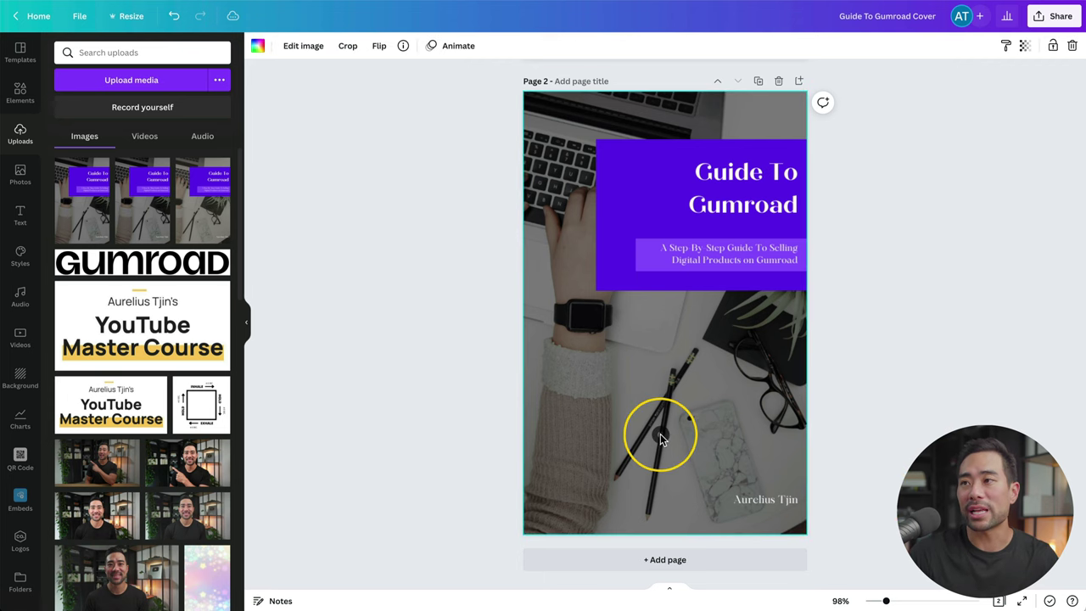
left_click(299, 47)
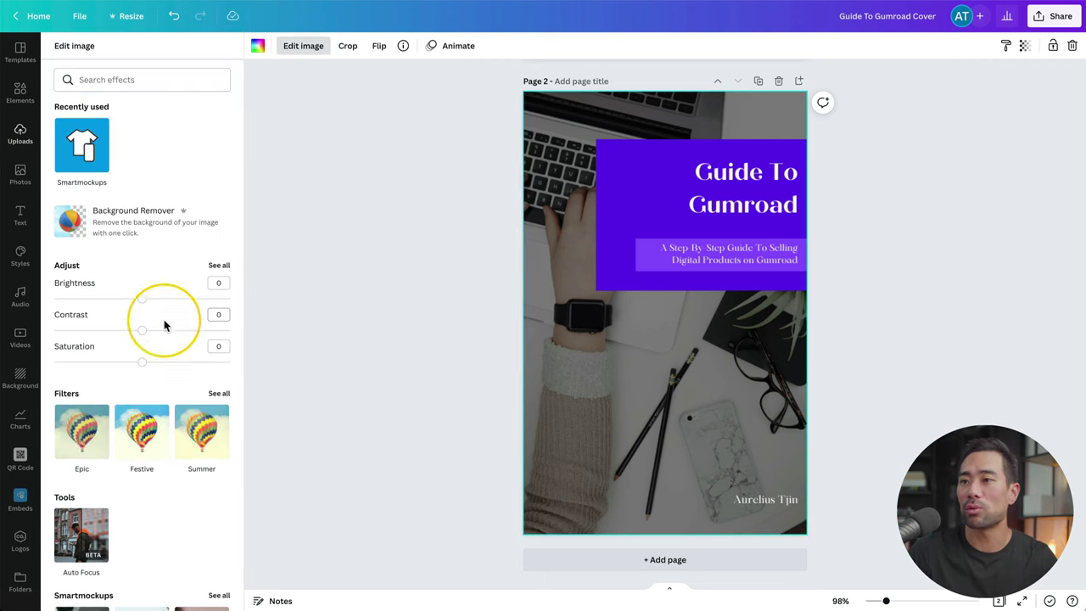
scroll(145, 449, "down", 3)
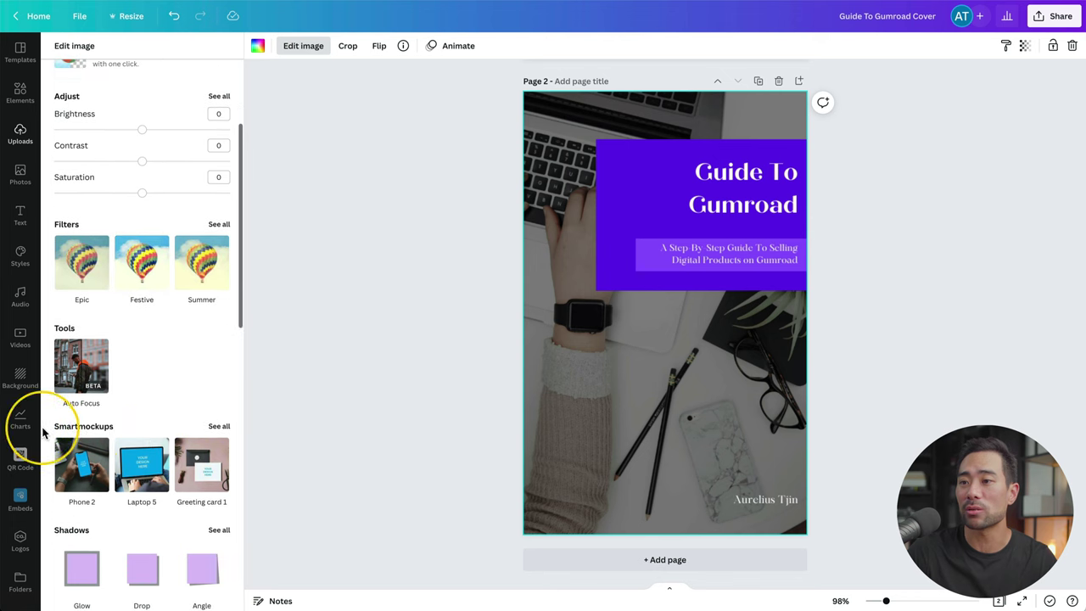
left_click(218, 427)
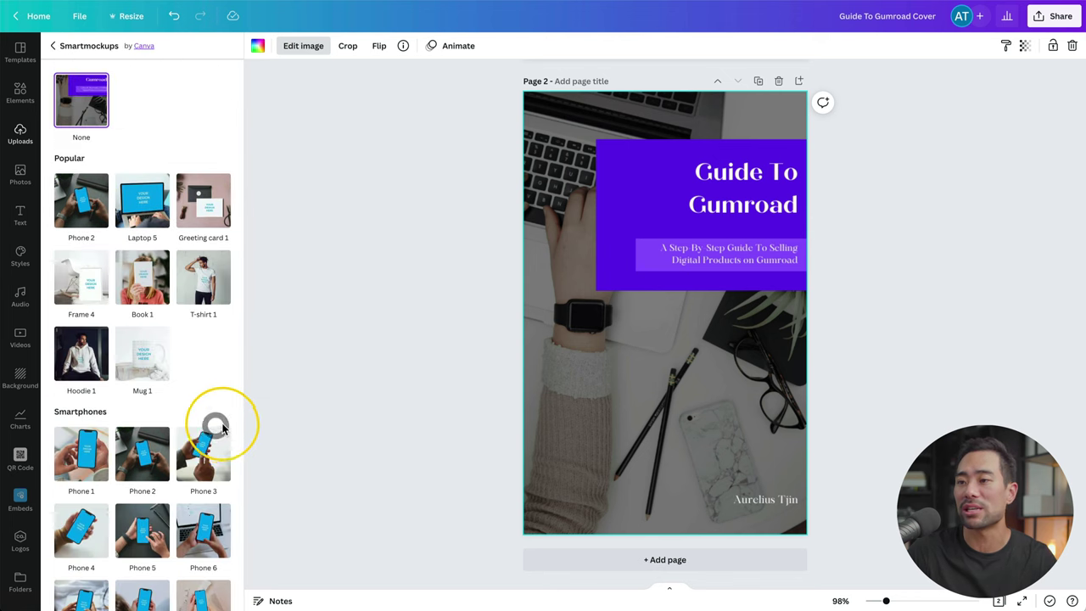
scroll(220, 428, "down", 10)
scroll(225, 433, "down", 15)
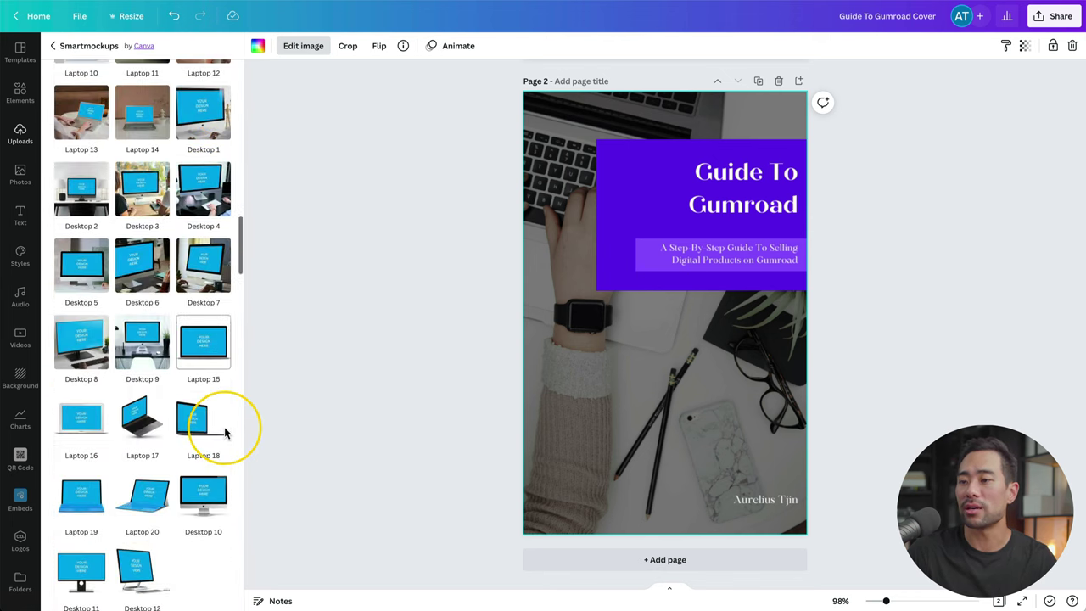
scroll(225, 432, "down", 10)
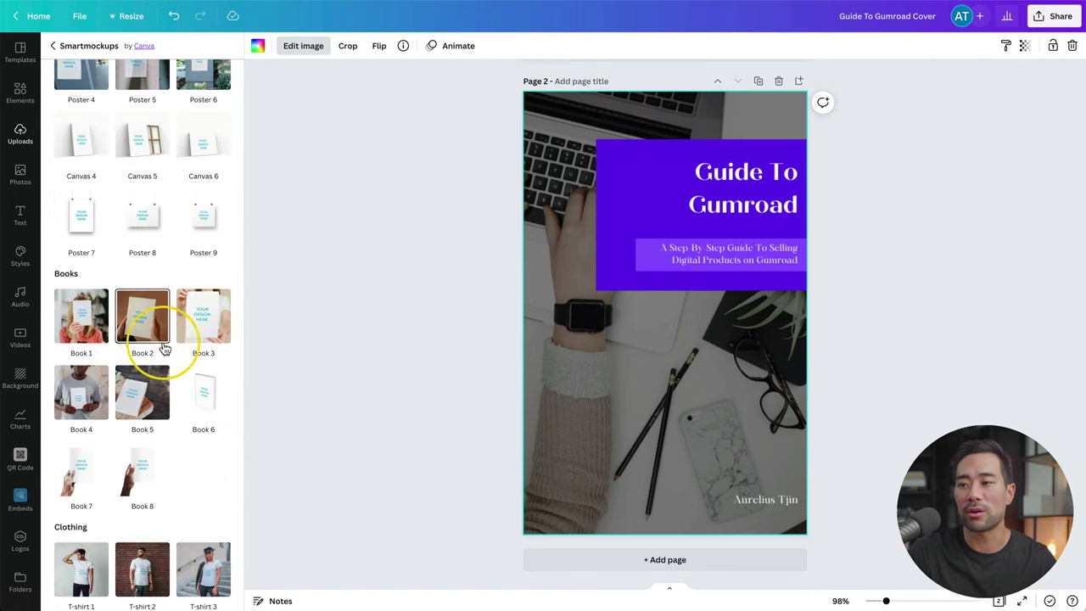
left_click(205, 409)
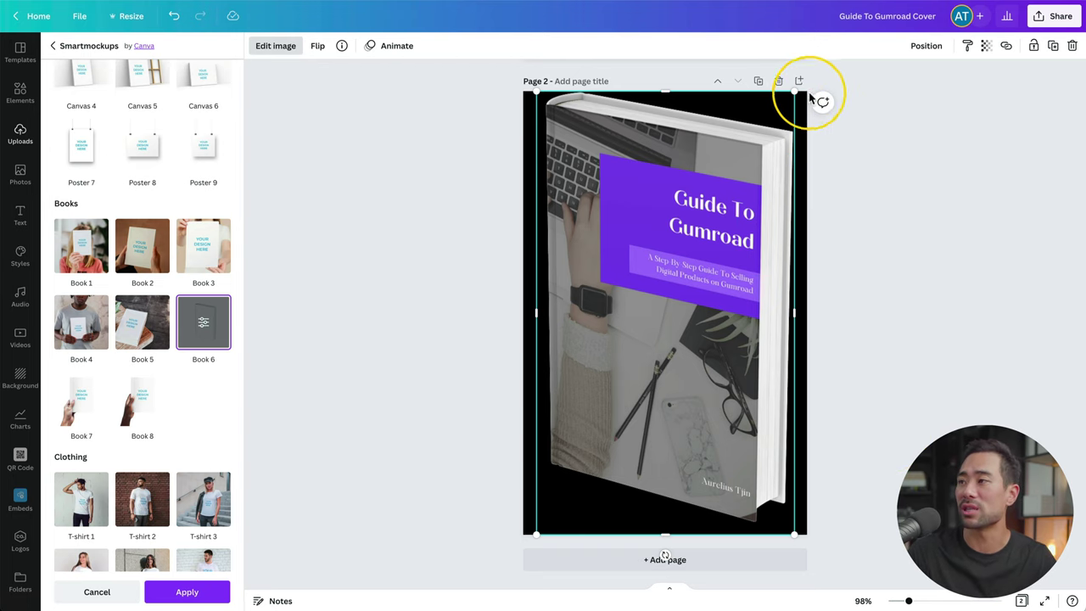
Step: Shrink the 3D book mockup on page 2 and centre it on the page
left_click_drag(797, 95, 773, 138)
left_click_drag(658, 292, 686, 290)
left_click(831, 332)
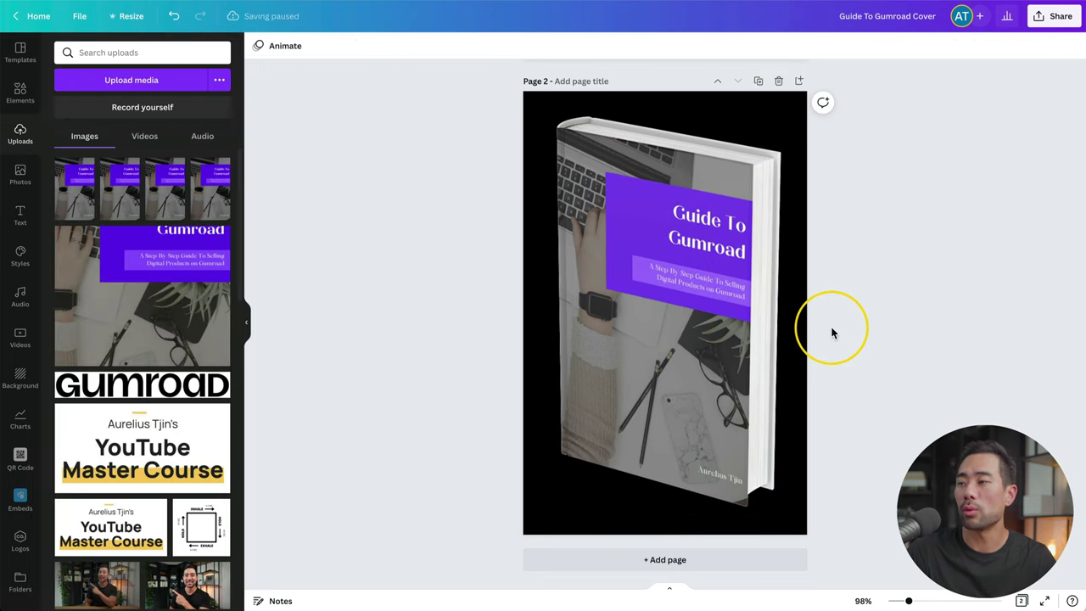
Step: Change the page 2 background from black to white
left_click(534, 125)
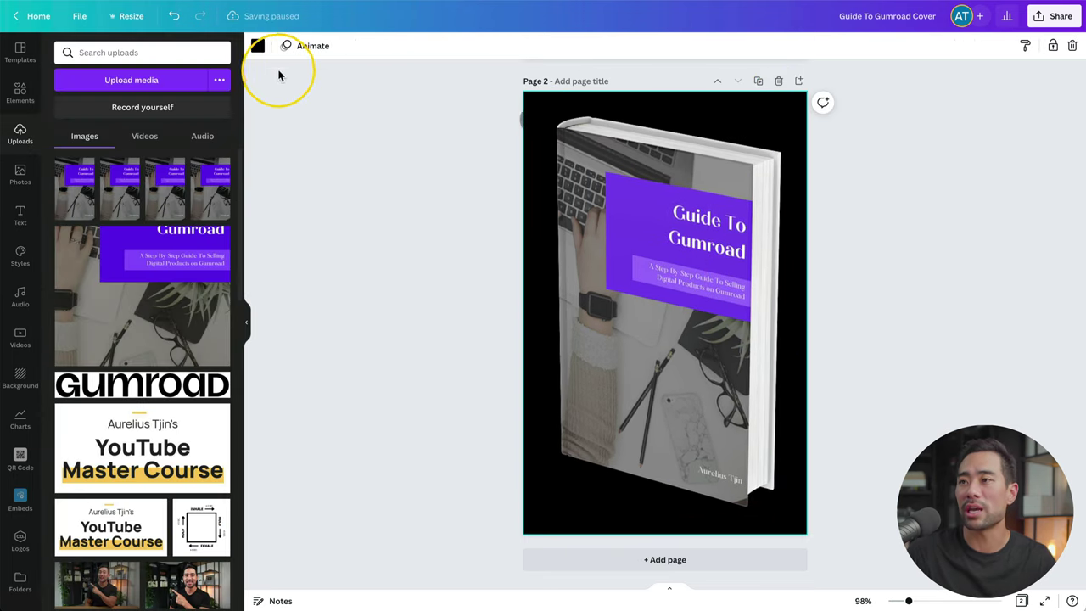
left_click(257, 46)
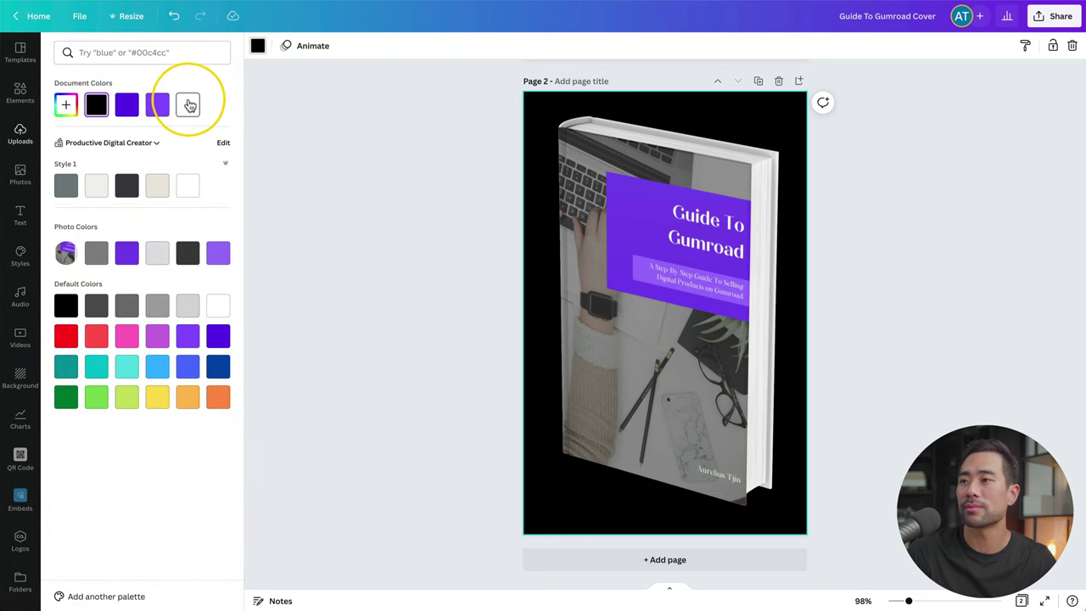
left_click(187, 104)
left_click(424, 187)
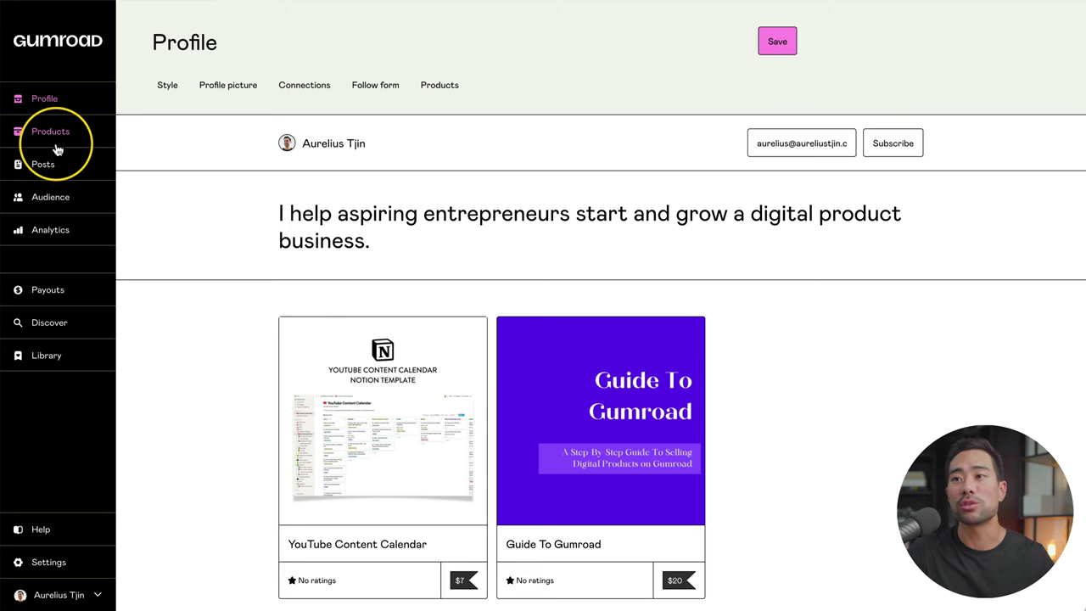
Step: Add a new Classic product named 'Guide To Gumroad' priced at $20 and continue to customization
left_click(53, 134)
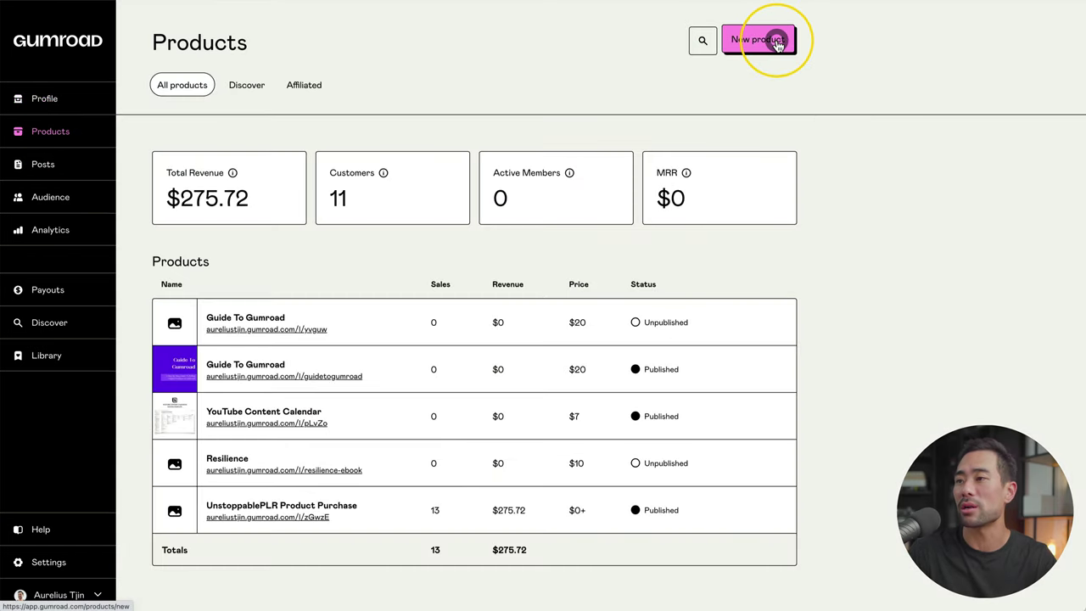
left_click(774, 42)
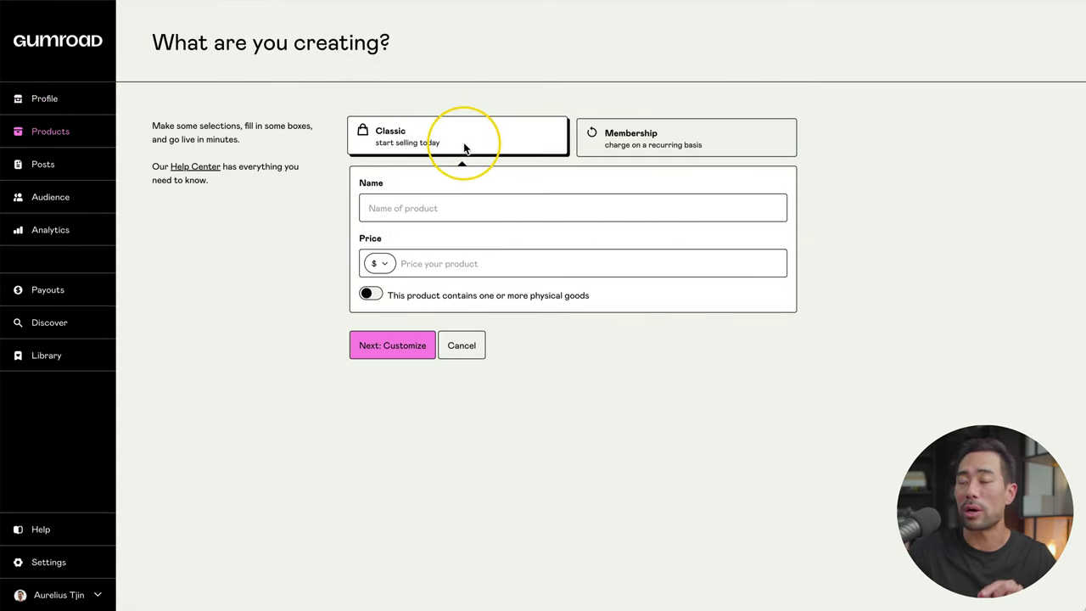
left_click(383, 208)
left_click(431, 246)
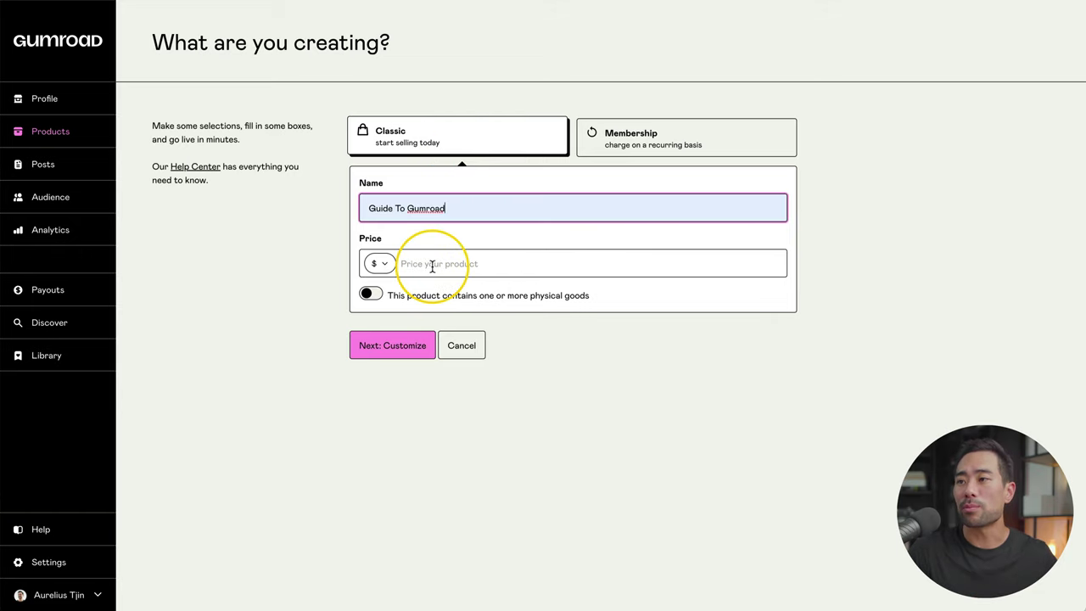
left_click(440, 262)
type("20")
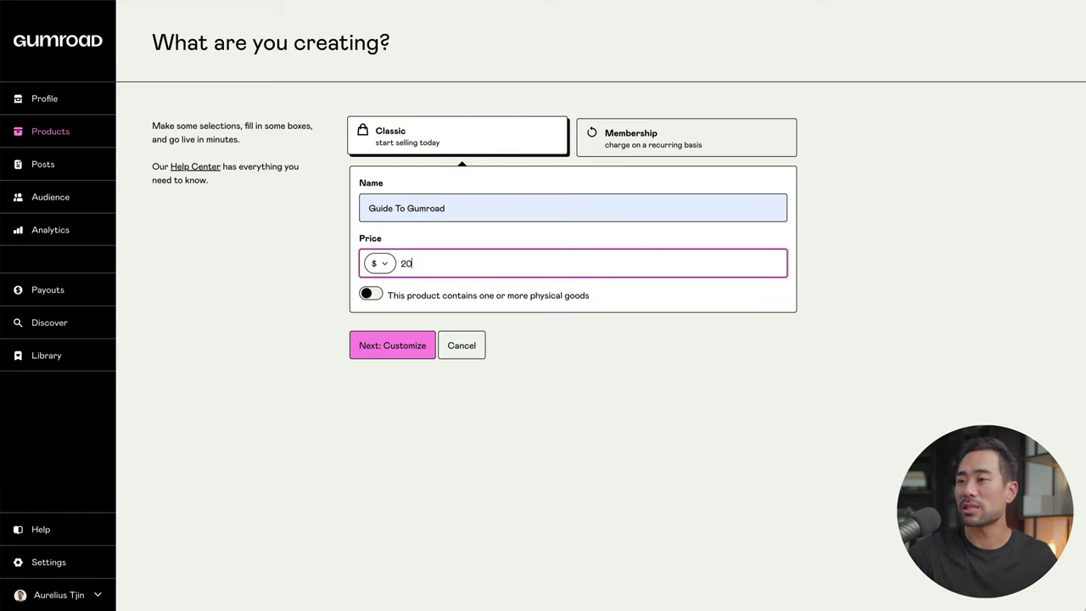
left_click(399, 345)
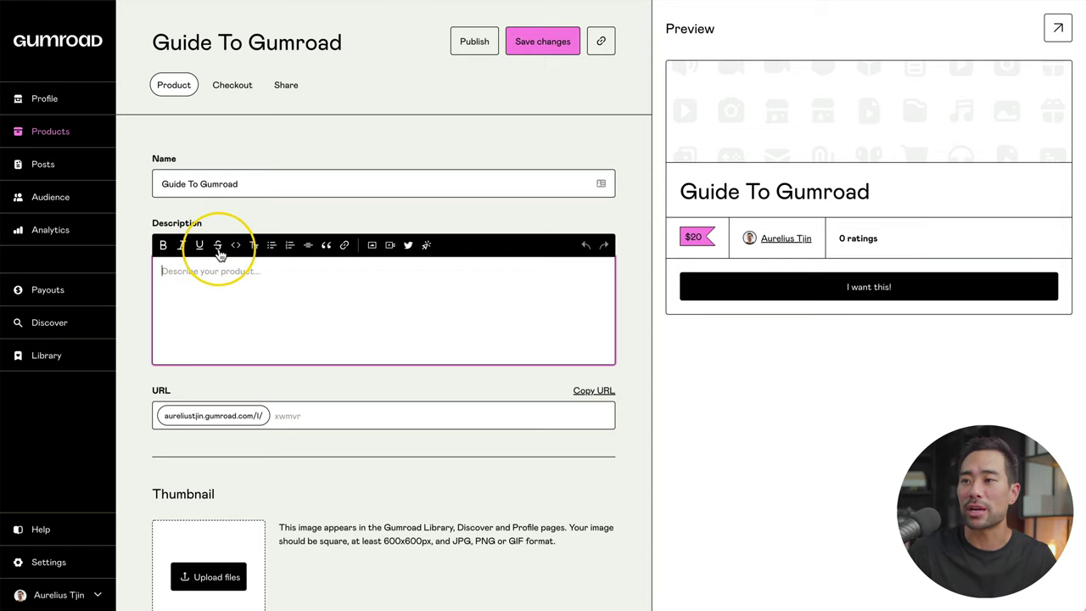
Step: Paste the prepared formatted sales copy into the product Description
left_click(254, 245)
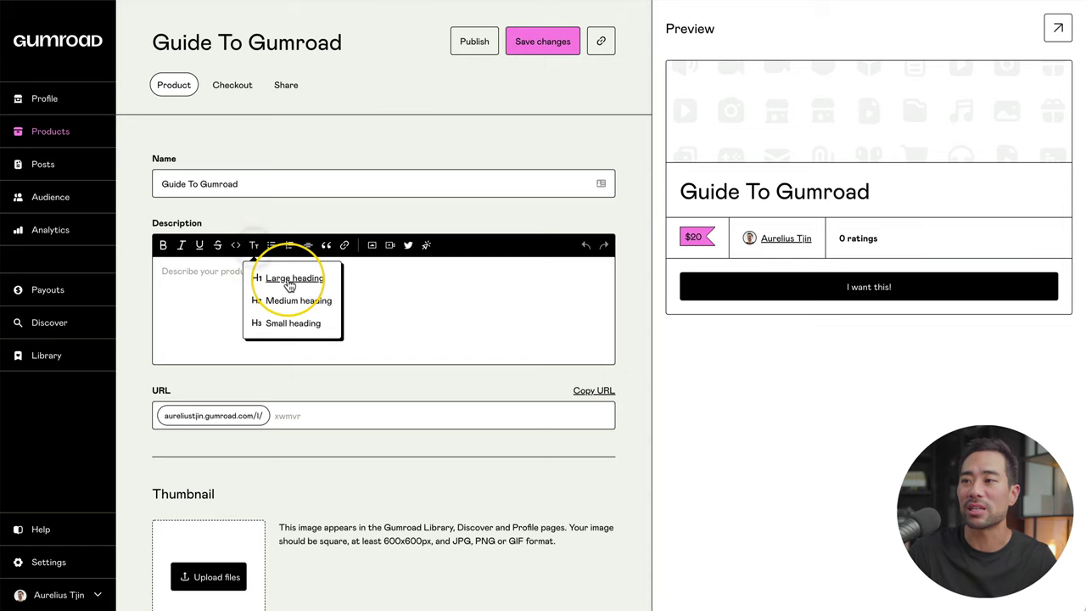
left_click(216, 301)
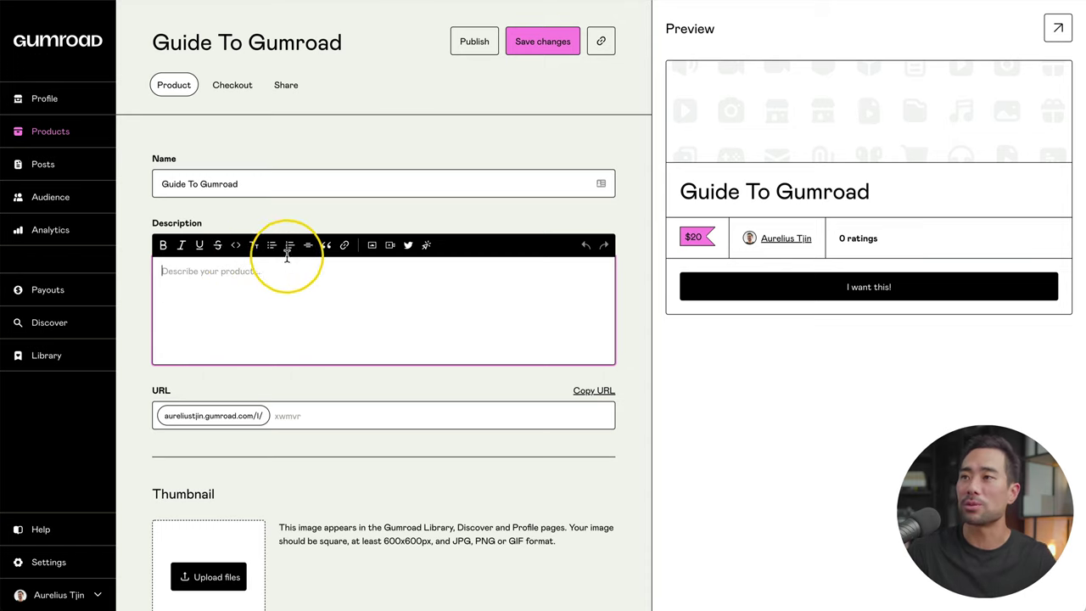
type("How To Get Started With Gumroad Start Selling Your Digital Products Using Gumroad. No Technical Skills Required. Are you a creator looking to sell digital products? Let's face it, creating digital products can be complicated. You have to worry about: Building a landing page which requires knowledge on building websites Integrating a shopping cart and payment system Technical know-how to create your digital product What if there were an easy way that: Does not require any coding Does not require design skills Does not require any technical skills That's why I wrote a brand new guide called Guide To Gumroad - A Step-By-Step Guide To Selling Digital Product on Gumroad. Inside this guide, you will learn: How to setup your Gumroad account Should you upgrade your account? How to setup your first product How to increase your sales by enabling a hidden feature Plus, much more! Get your copy today for just $49 $20!")
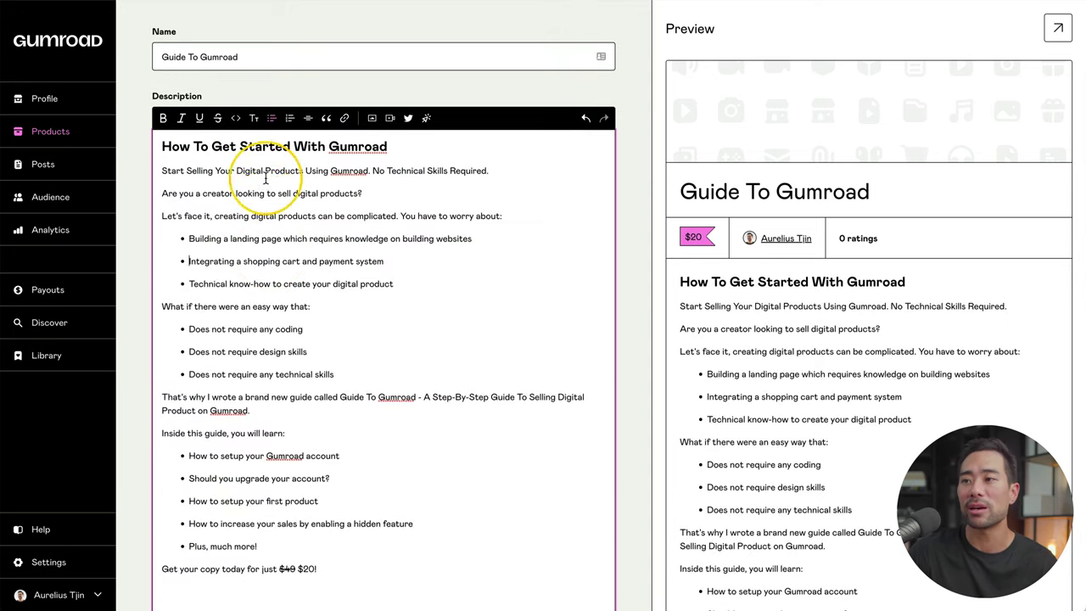
left_click(265, 341)
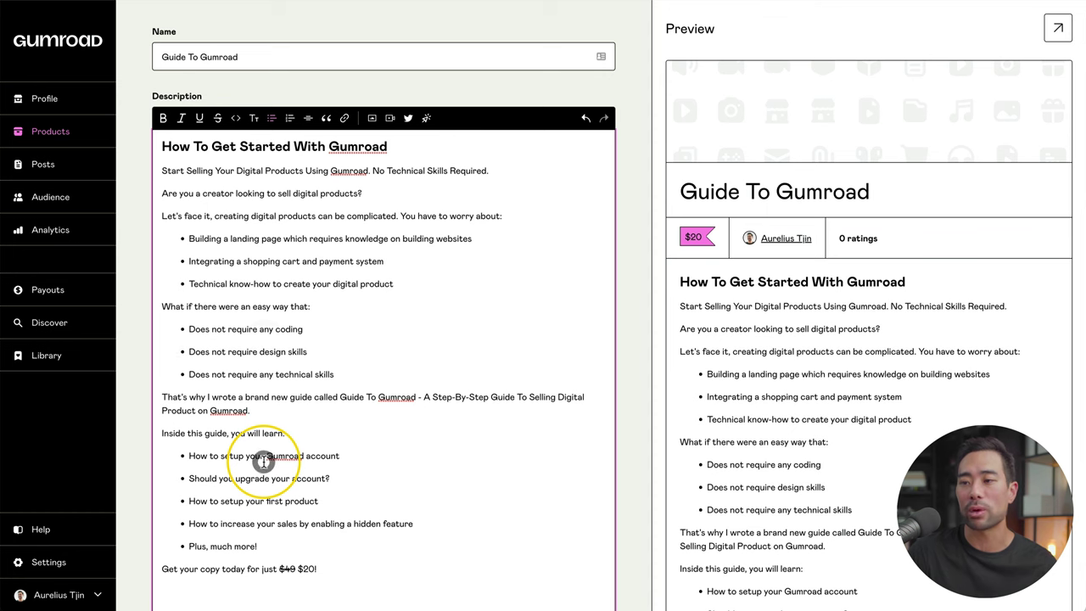
scroll(263, 462, "down", 5)
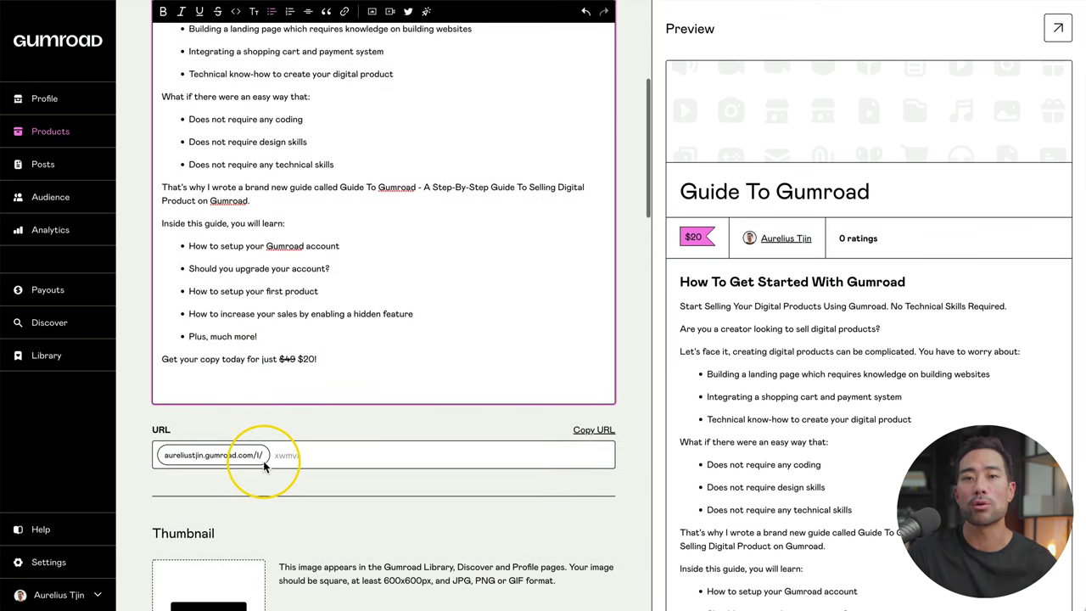
scroll(263, 462, "down", 1)
scroll(279, 447, "up", 5)
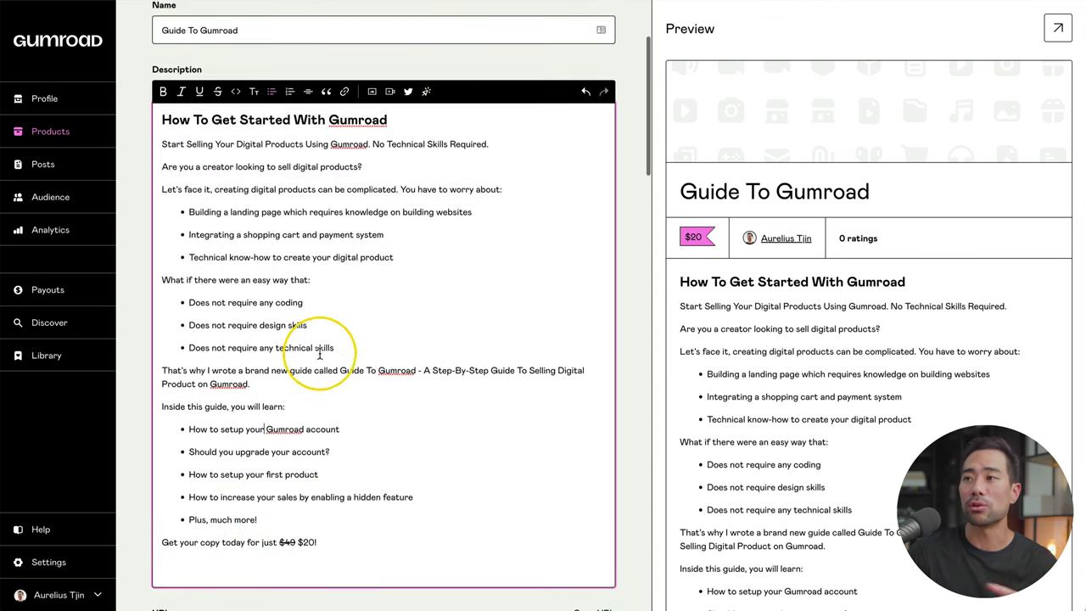
scroll(315, 424, "down", 2)
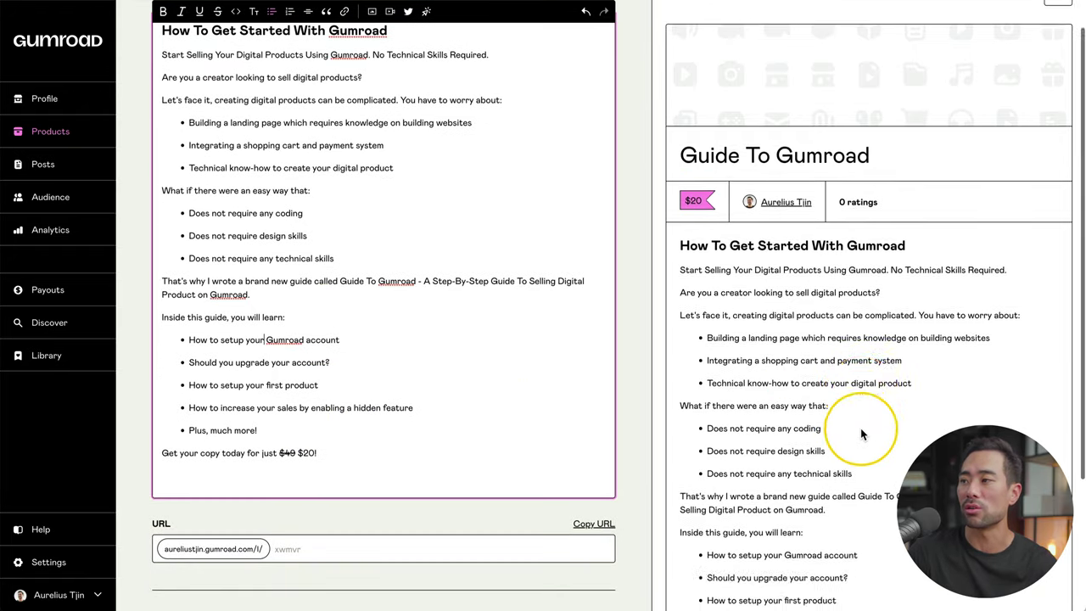
scroll(337, 343, "down", 5)
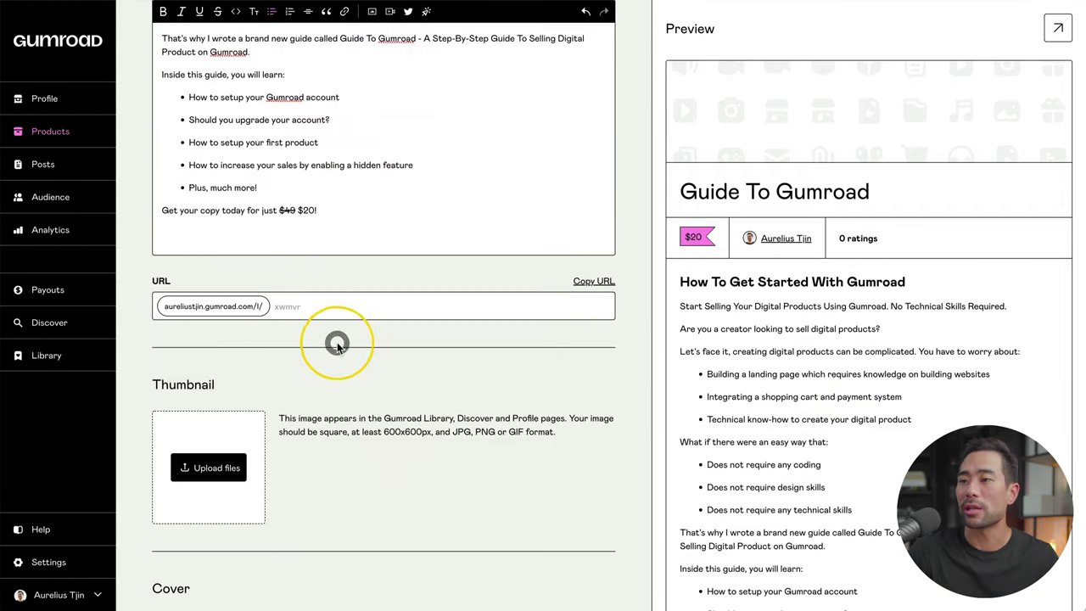
Step: Set the product URL ending to guidetogumroad2
left_click(299, 306)
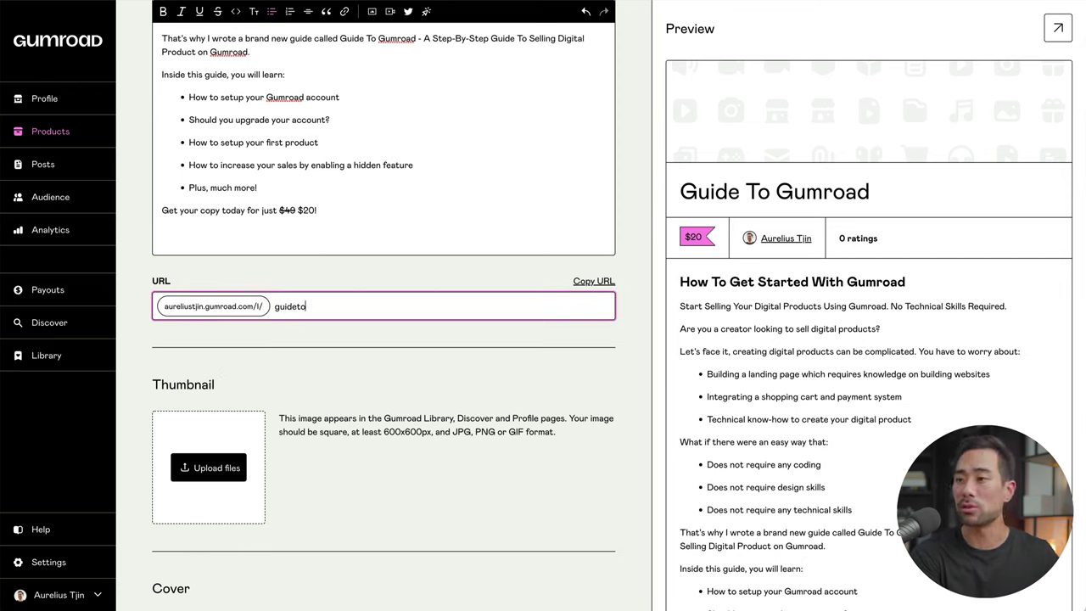
type("guidetogumroad2")
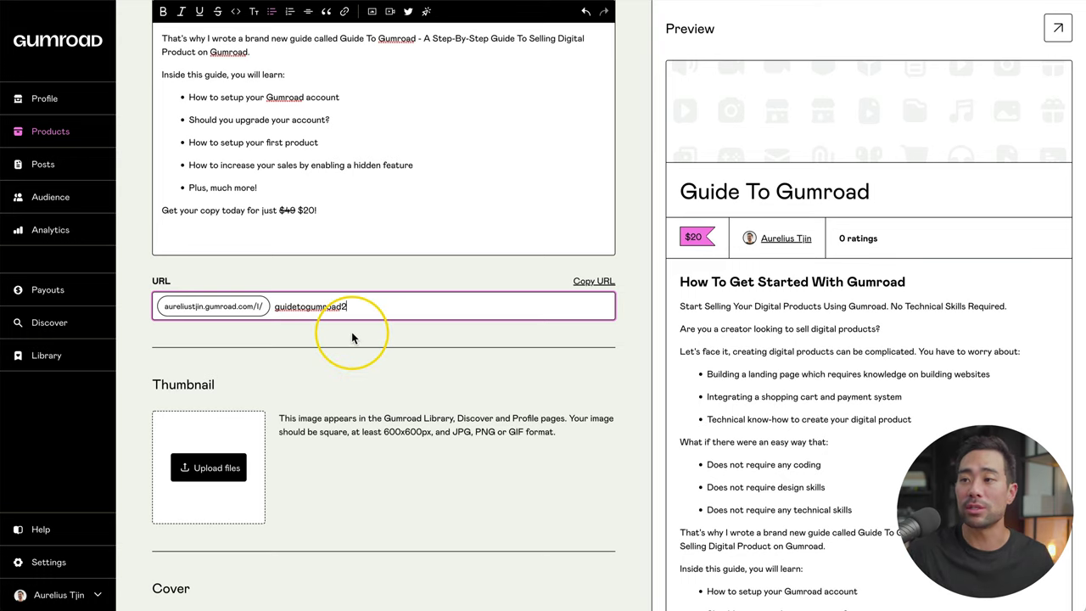
left_click(341, 363)
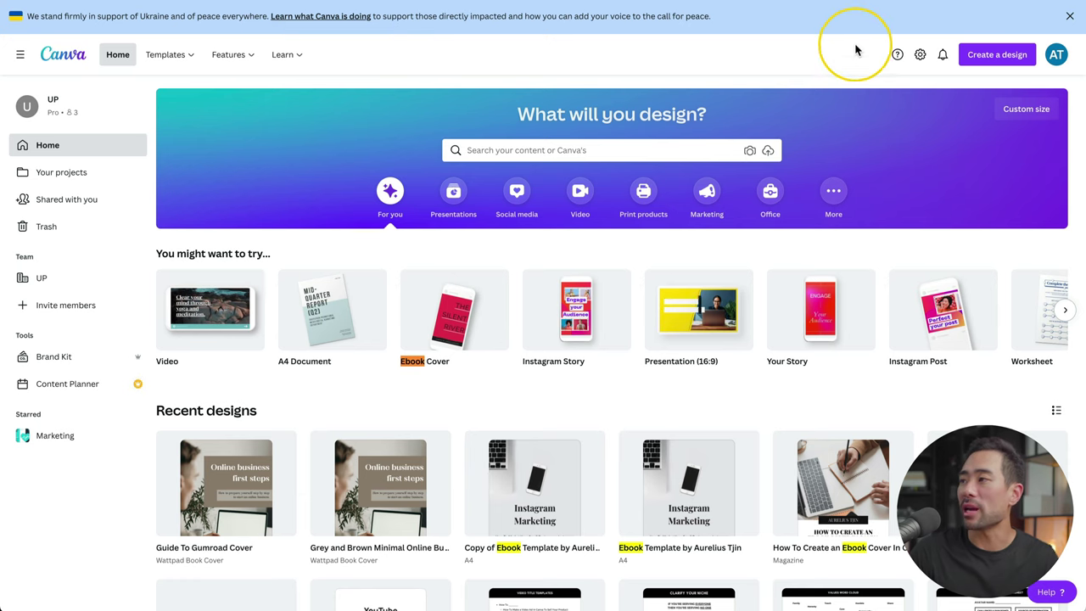
Step: Start a Canva custom-size design with width 600 and height 600 px
left_click(985, 56)
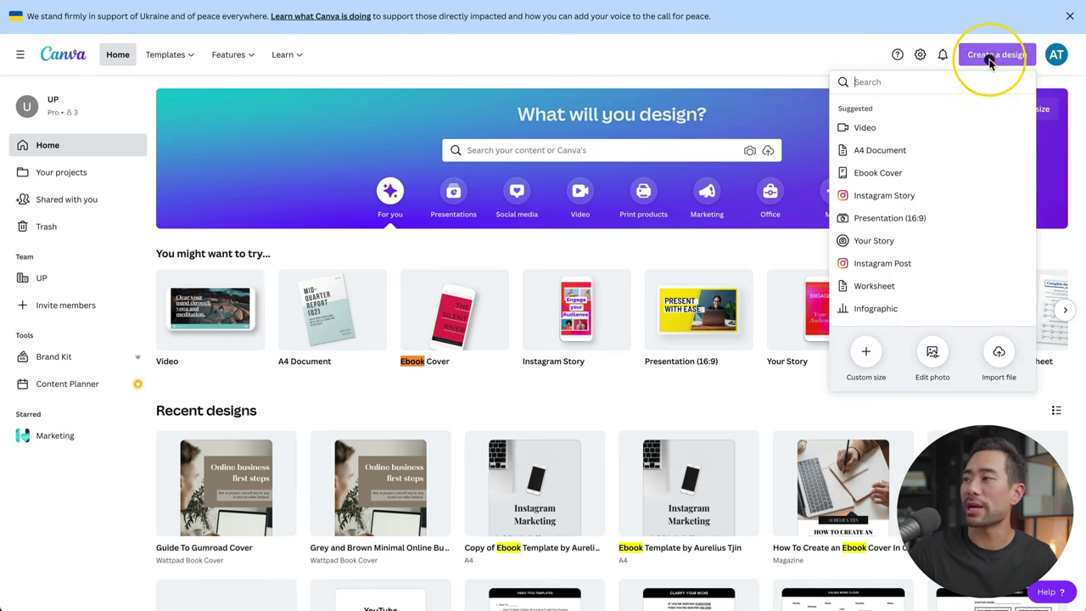
left_click(855, 357)
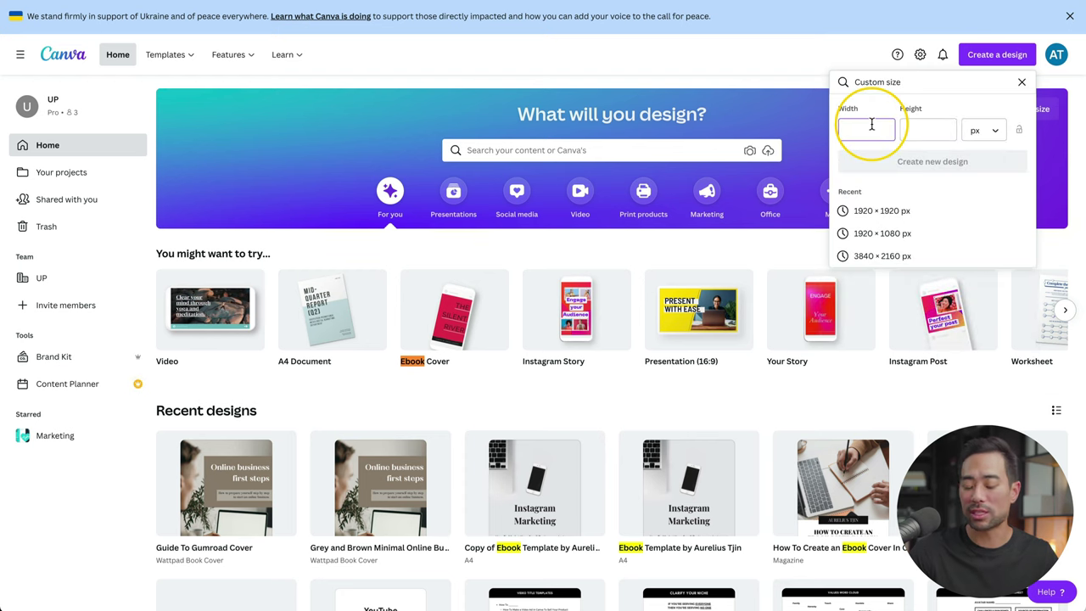
type("600")
key("Tab")
type("600")
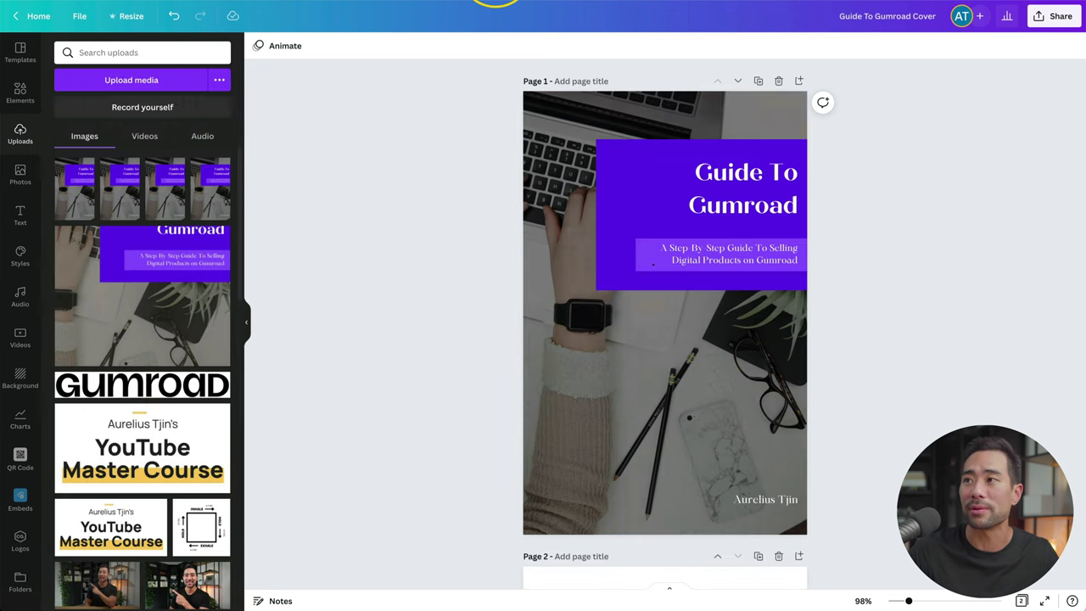
Step: Select the purple Guide To Gumroad title and subtitle on the cover and copy them
left_click(605, 155)
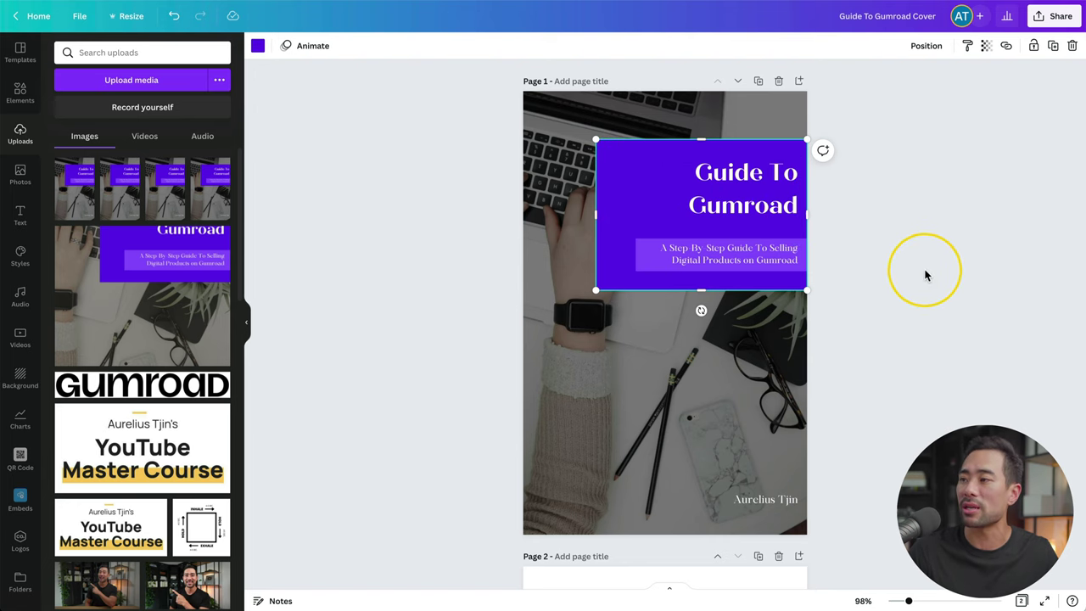
left_click_drag(936, 277, 641, 147)
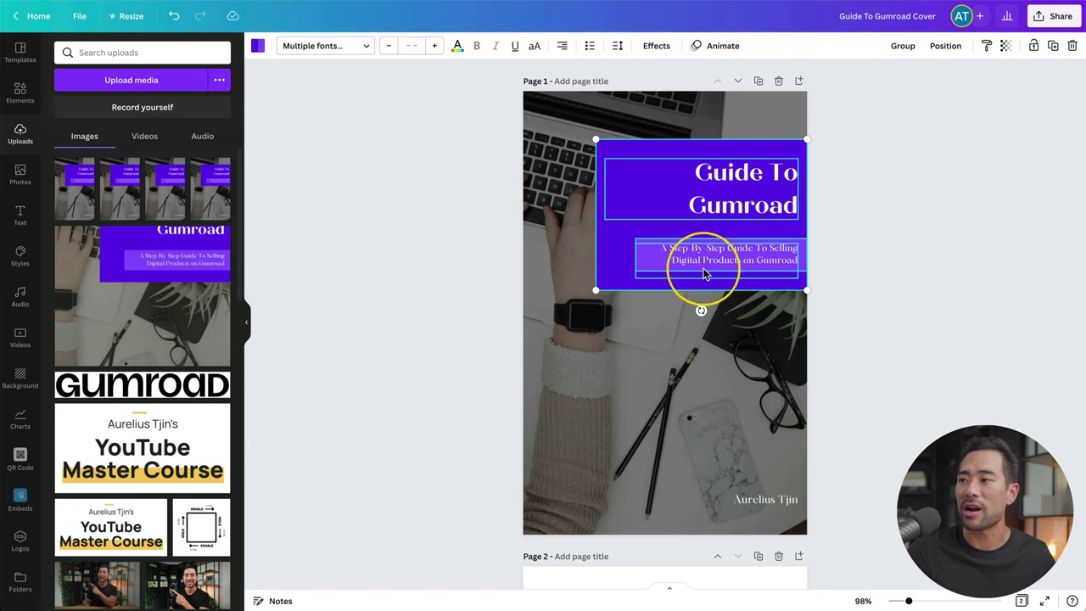
right_click(665, 194)
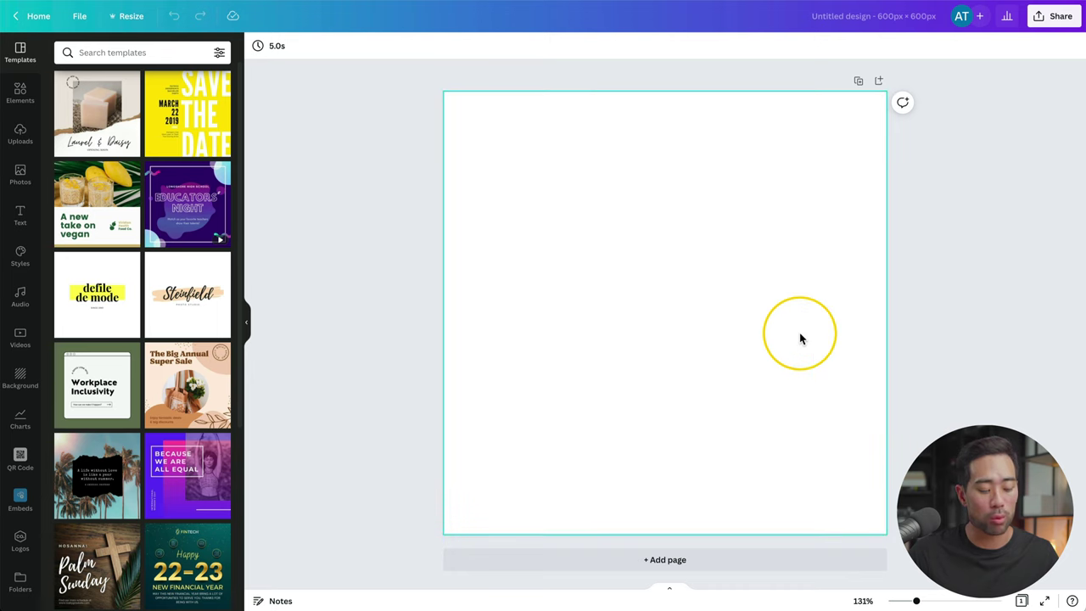
Step: Paste the Guide To Gumroad title block, centre it and enlarge it on the square page
key("ctrl+v")
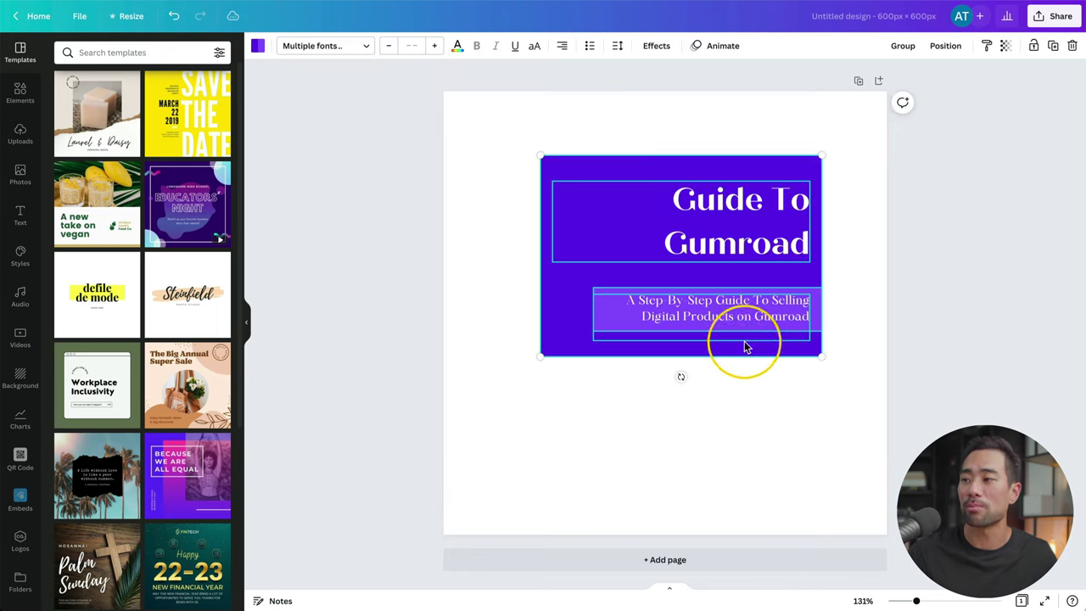
left_click_drag(543, 272, 484, 214)
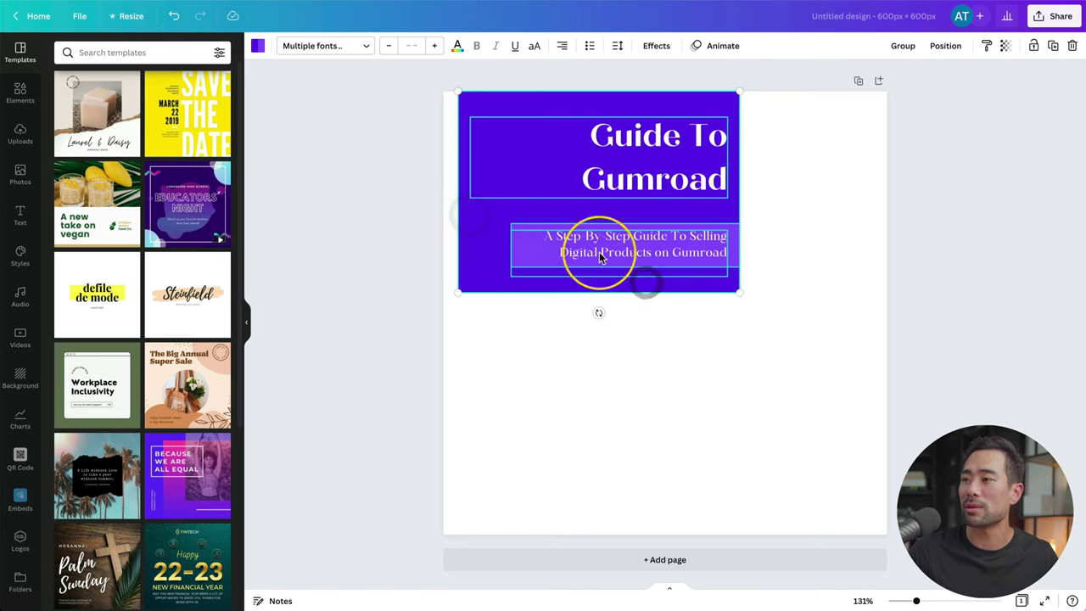
left_click_drag(638, 219, 670, 329)
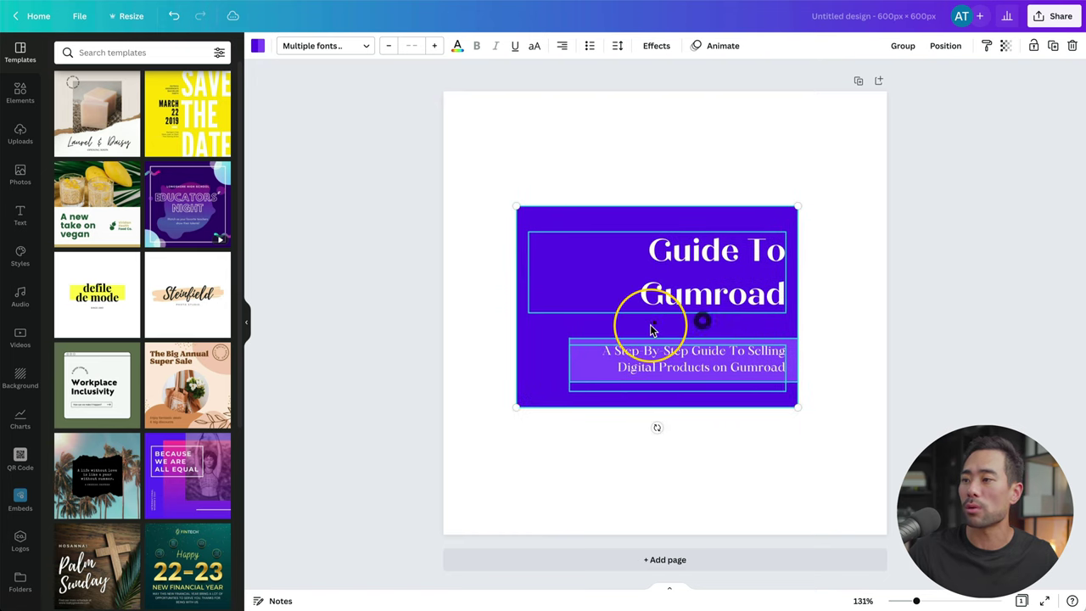
left_click_drag(512, 410, 452, 469)
key("Escape")
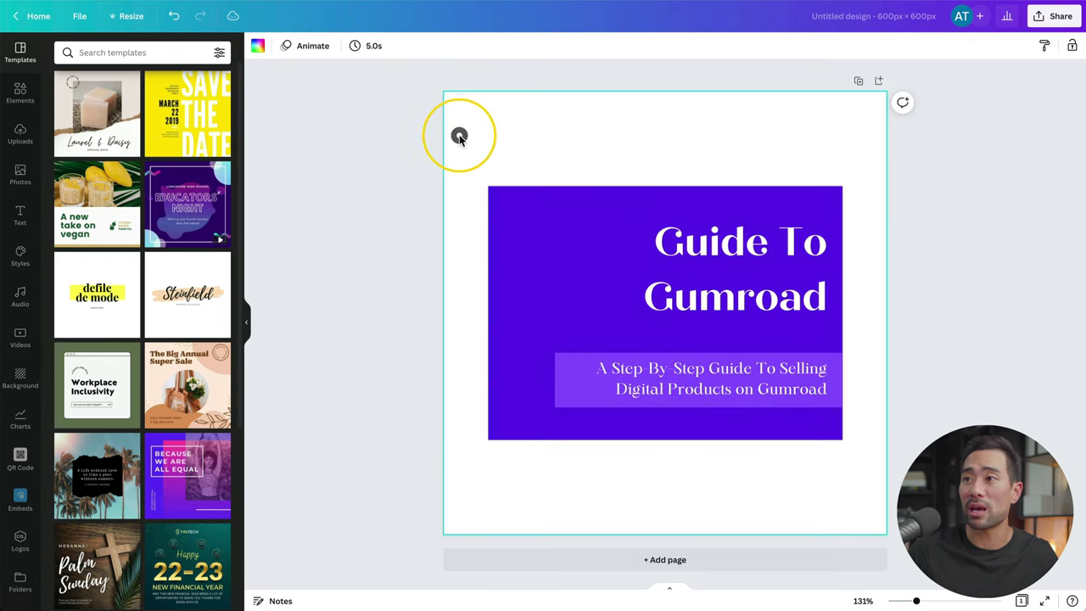
Step: Make the square page background purple
left_click(260, 46)
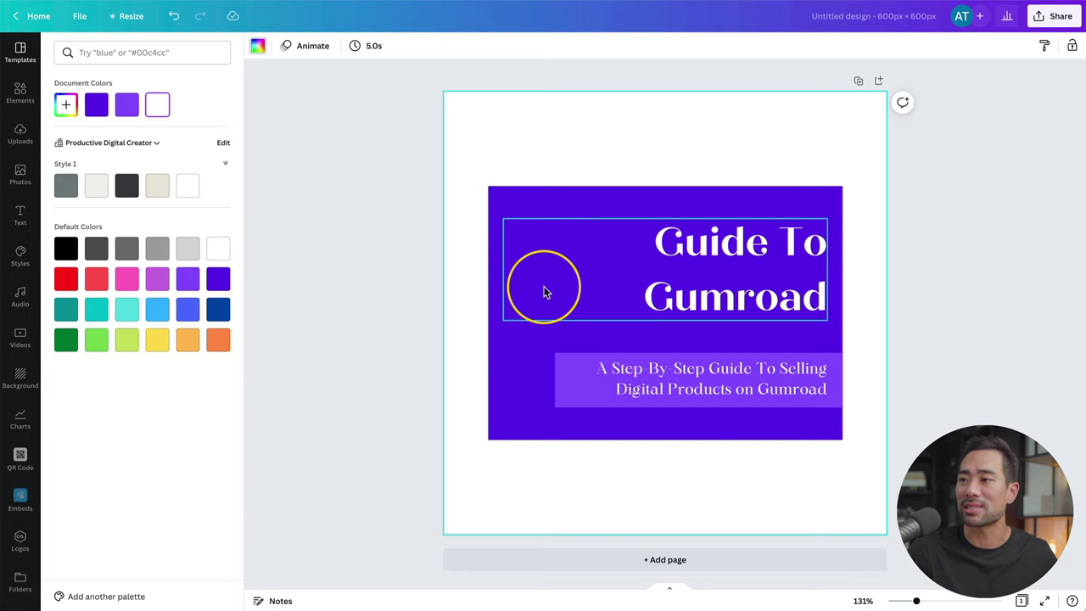
left_click(218, 280)
left_click(986, 356)
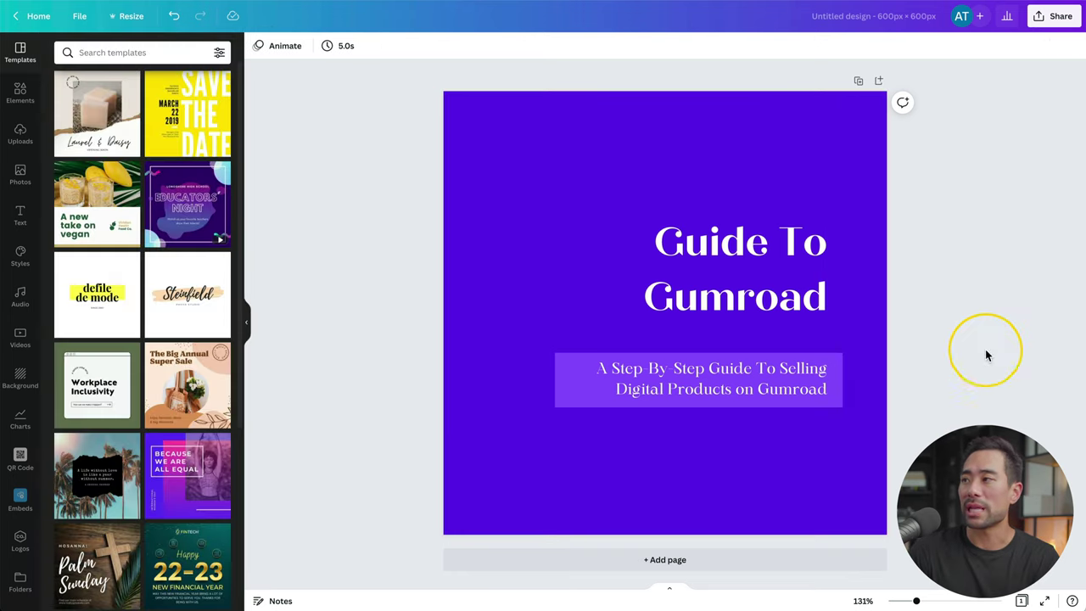
left_click(1060, 17)
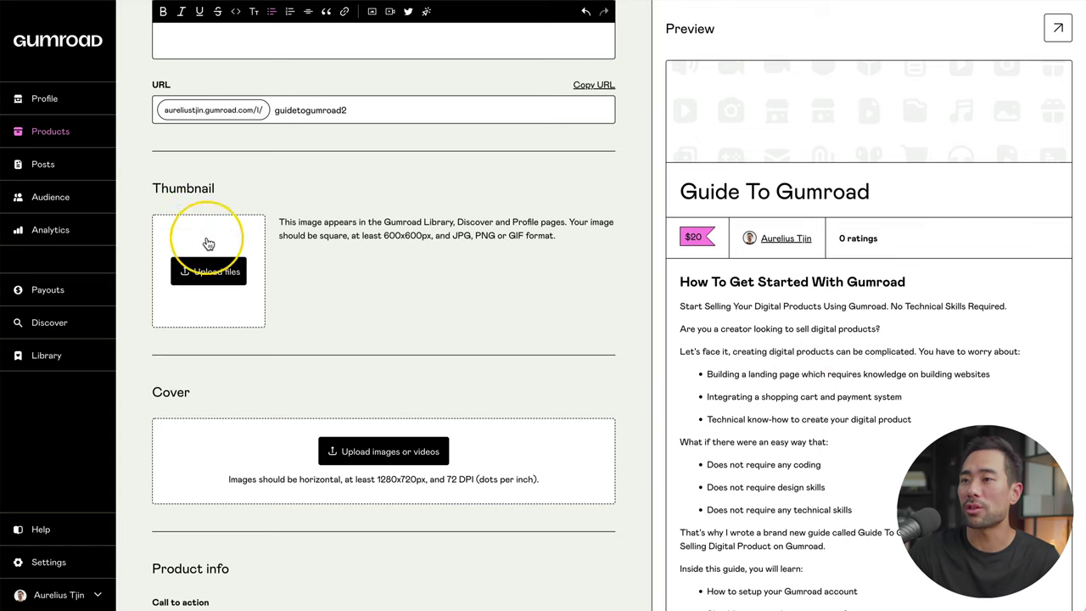
Step: Upload the purple square PNG from the computer as the thumbnail and highlight the 1280x720px cover size
left_click(222, 274)
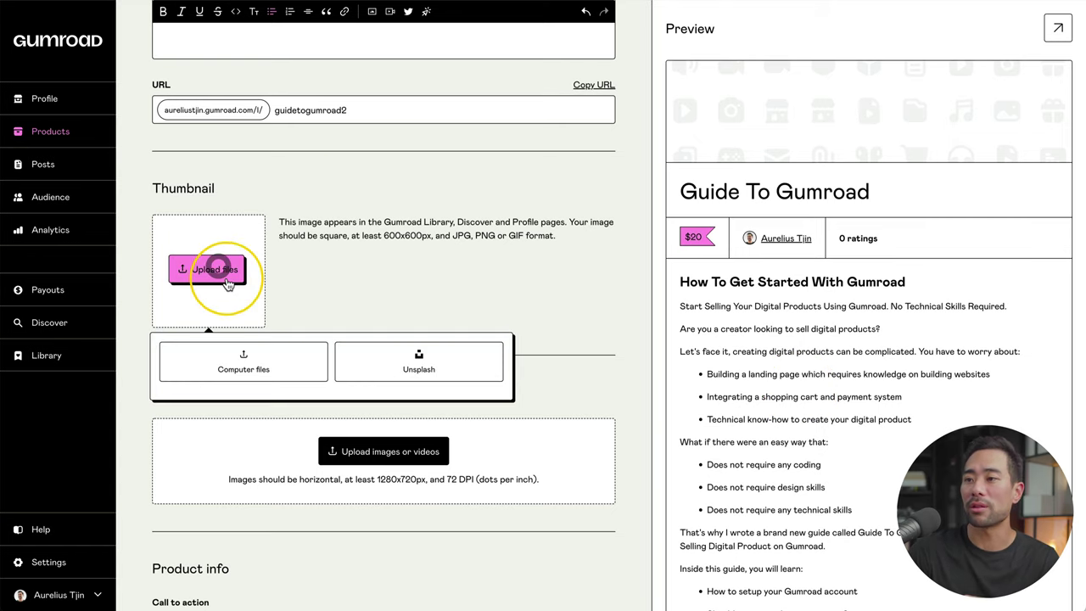
left_click(252, 377)
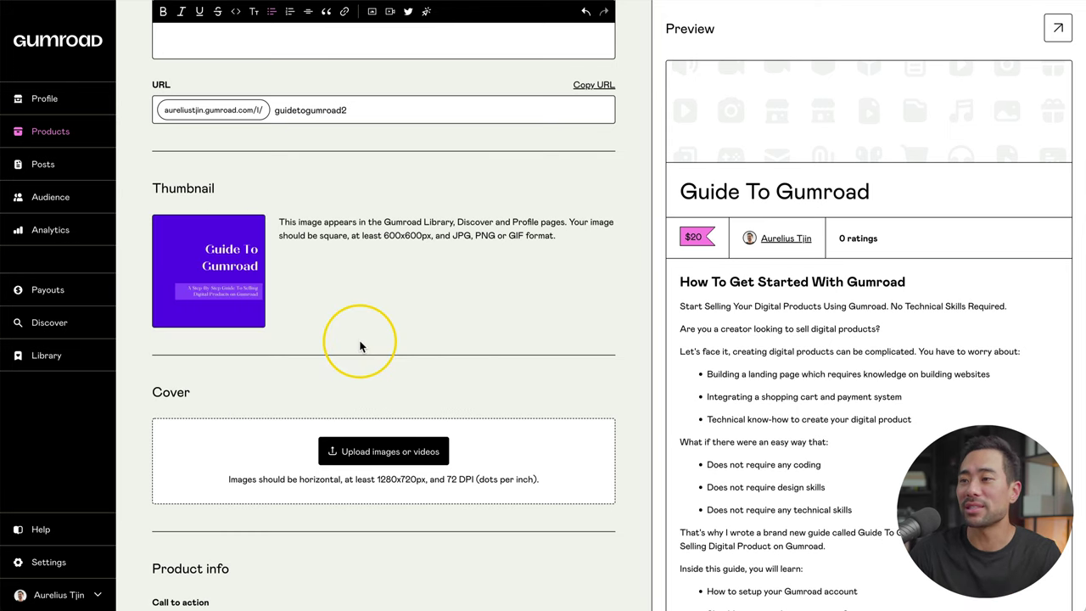
scroll(360, 346, "down", 2)
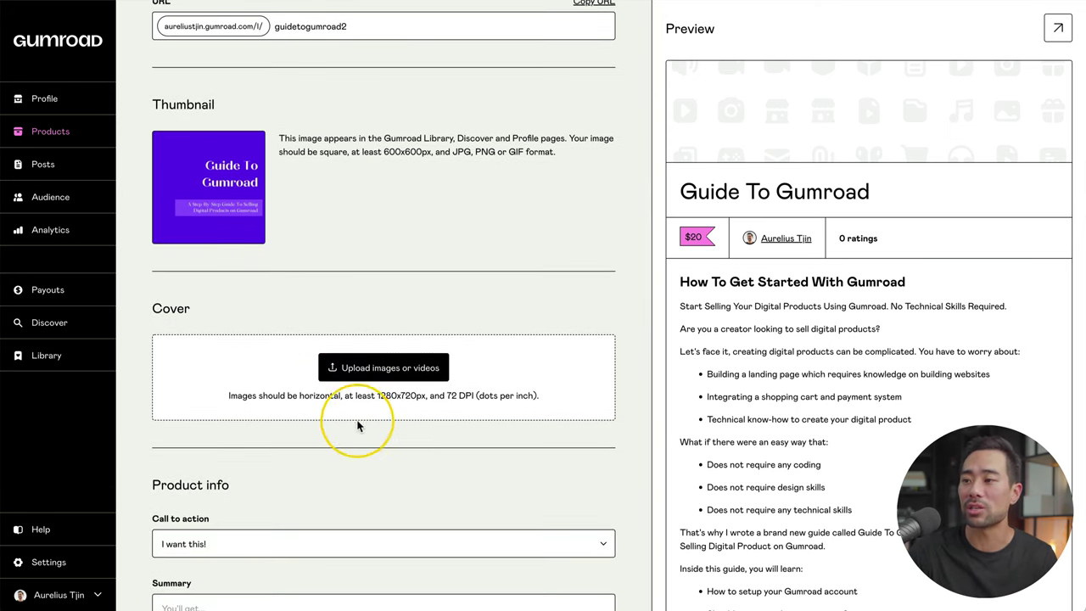
left_click_drag(377, 396, 419, 398)
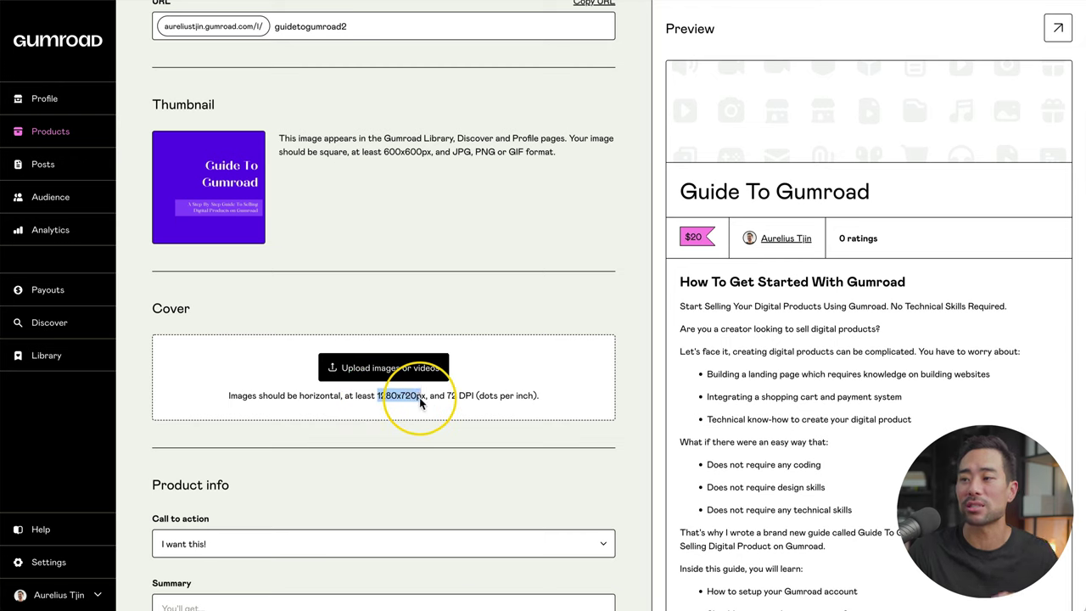
left_click_drag(419, 397, 425, 397)
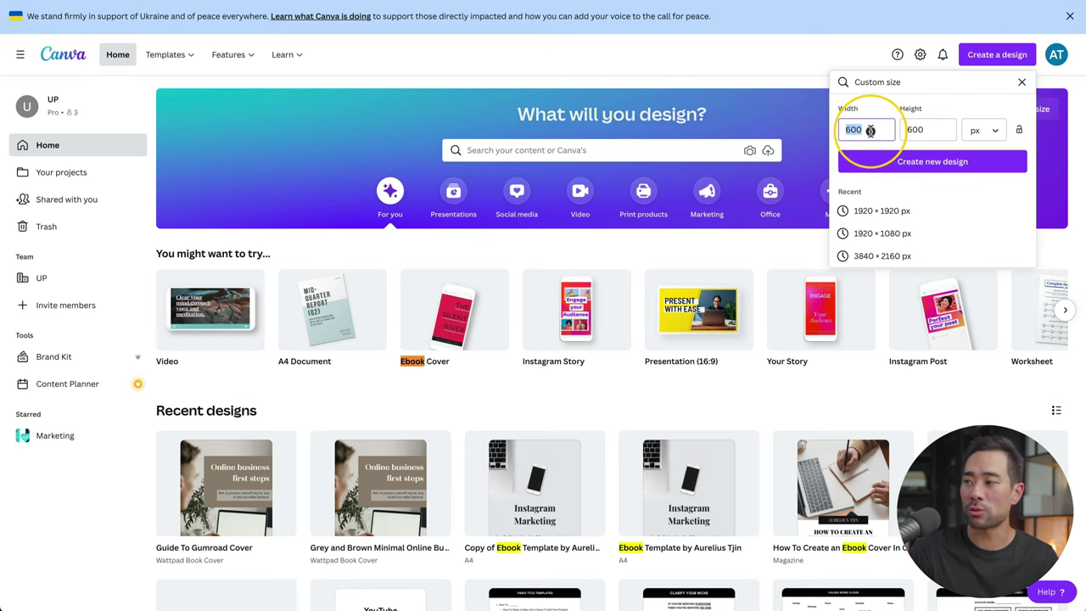
Step: Create a new custom-size Canva design of 1280 × 720 px
double_click(869, 130)
type("1280")
key("Tab")
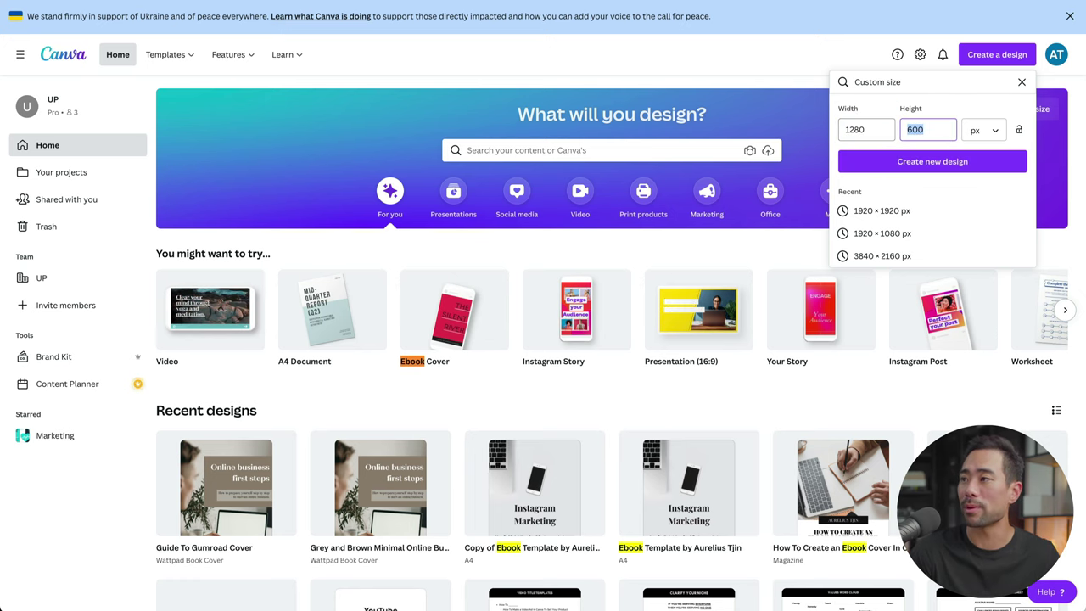
type("720")
key("Return")
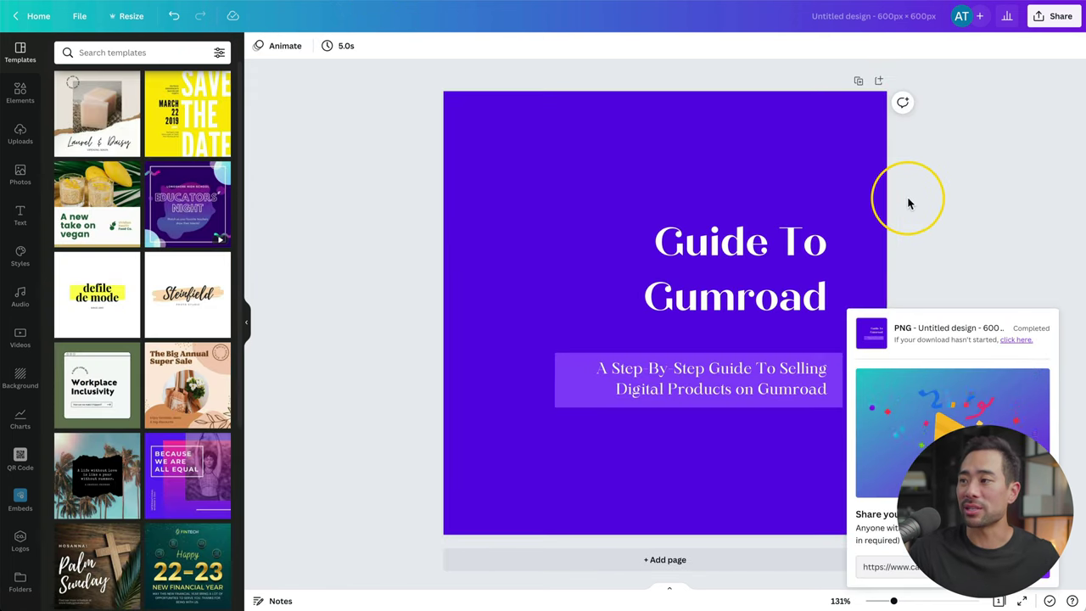
left_click(907, 200)
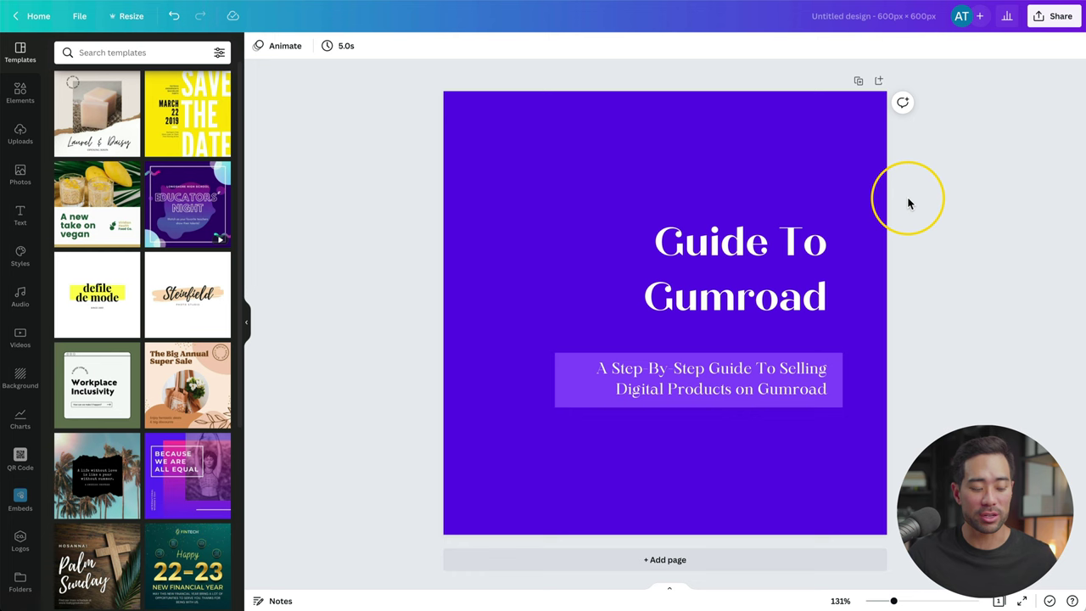
Step: Paste the Guide To Gumroad title onto the banner, enlarge it and make the background dark purple
key("ctrl+a")
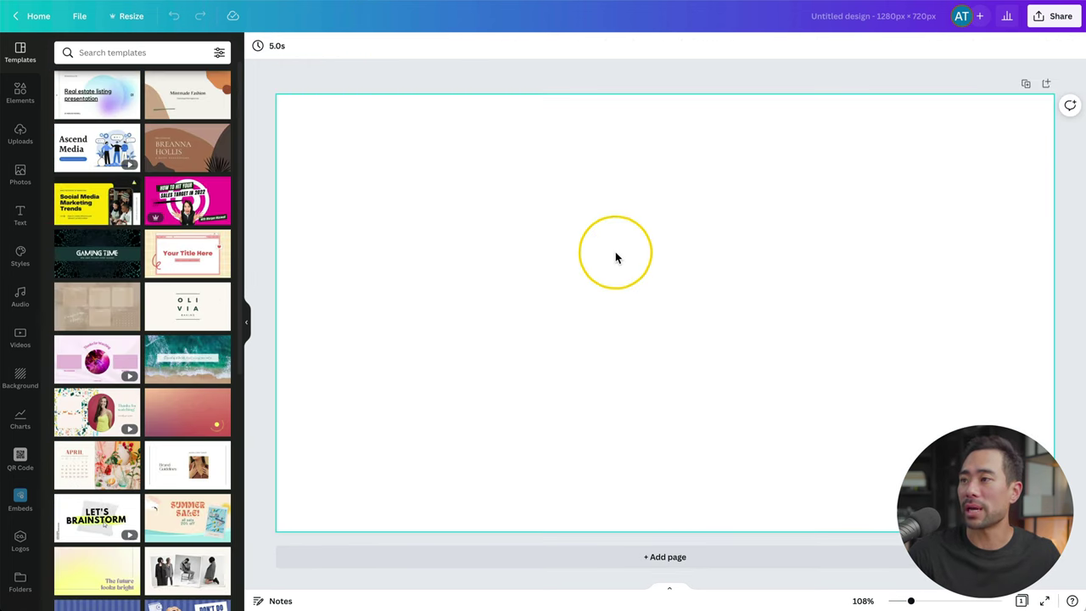
key("ctrl+v")
left_click_drag(601, 381, 758, 475)
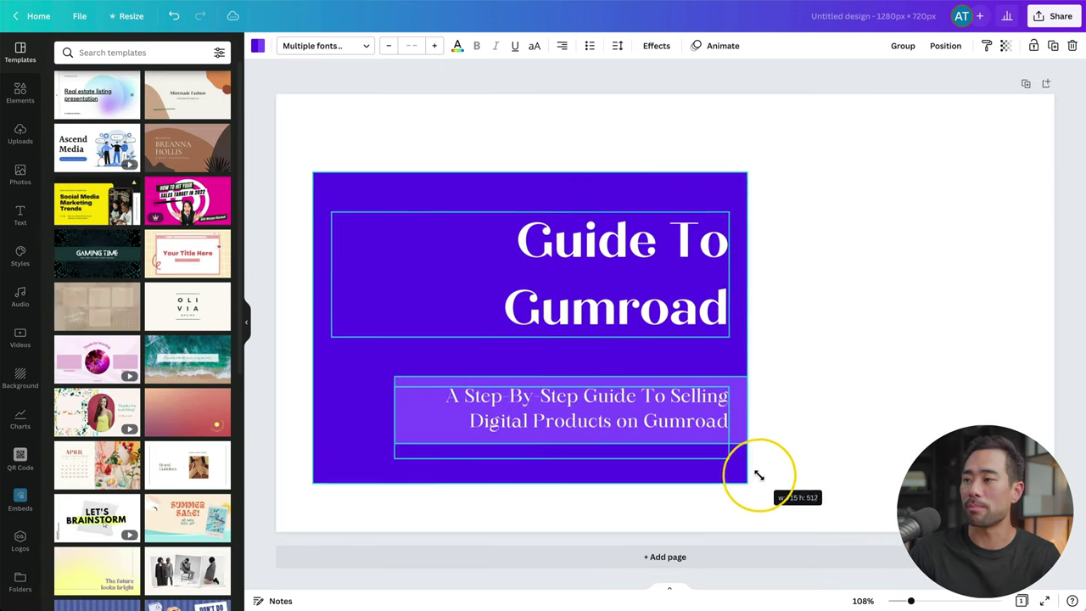
left_click(381, 130)
left_click(253, 45)
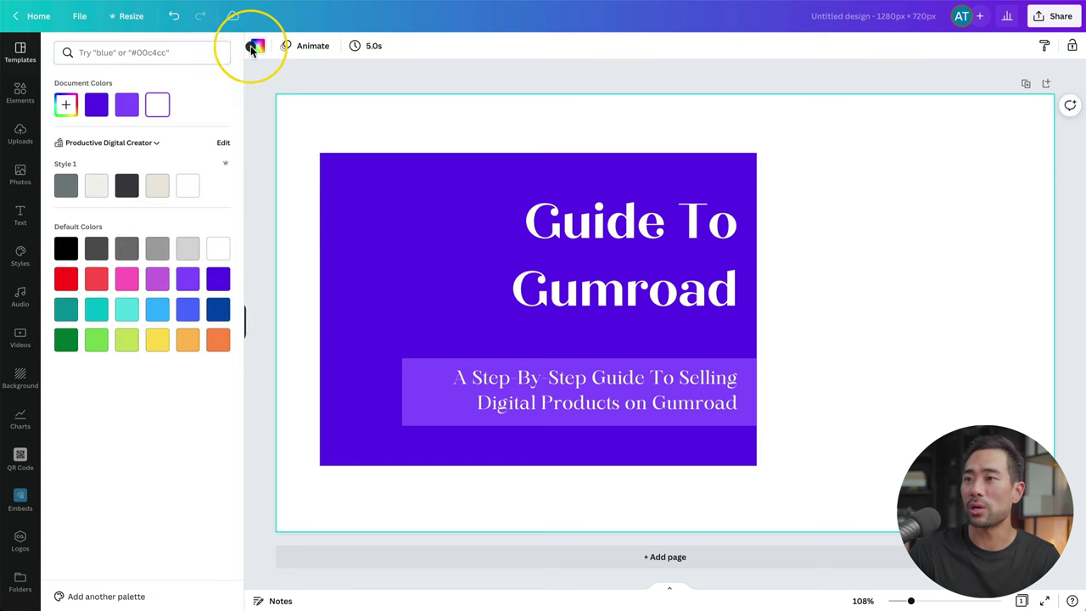
left_click(96, 104)
left_click(515, 96)
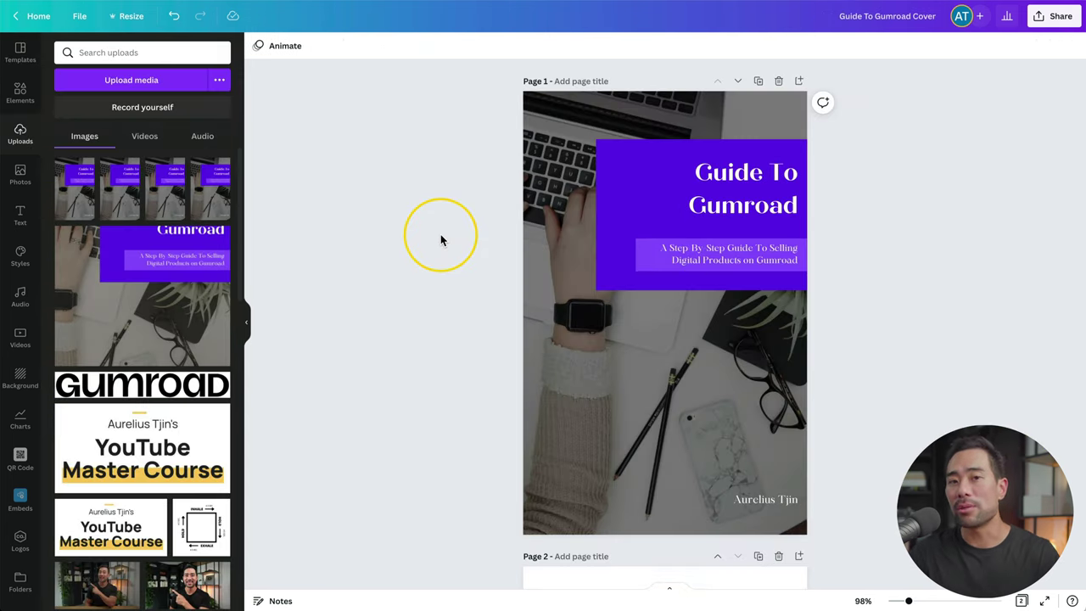
Step: Copy the 3D book mockup from Page 2 and place it on the banner's right side
scroll(440, 237, "down", 5)
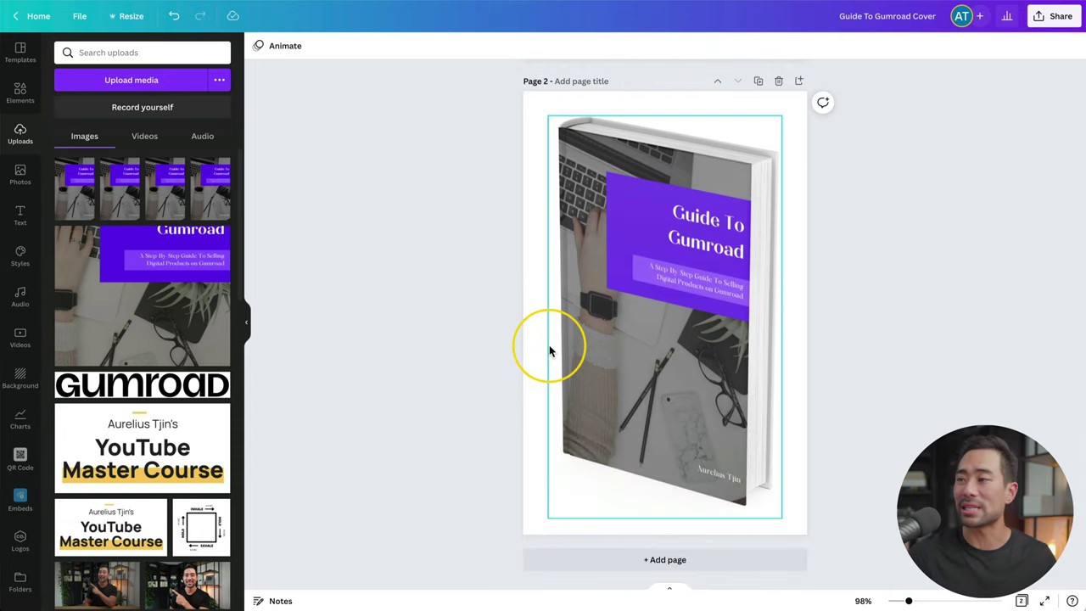
left_click(665, 341)
right_click(667, 342)
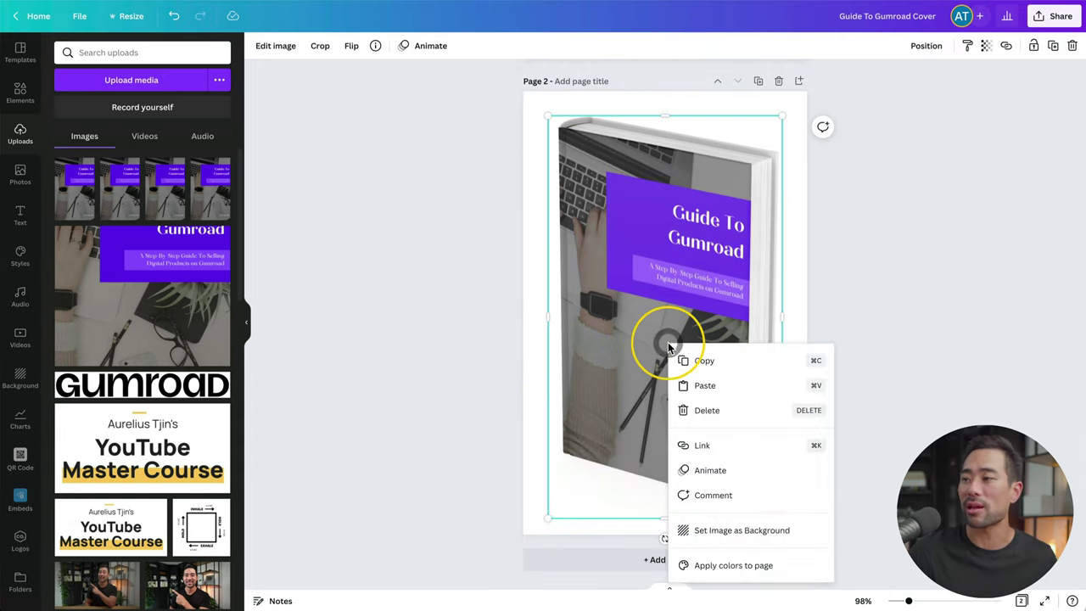
left_click(707, 361)
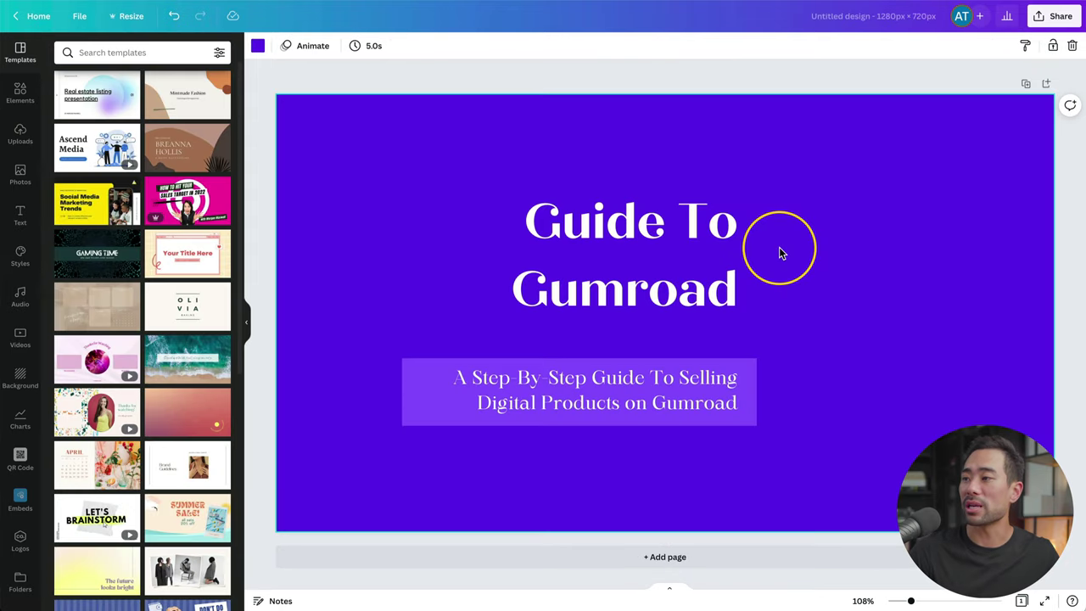
key("ctrl+v")
left_click_drag(417, 279, 877, 283)
Step: Nudge the title and subtitle group slightly left and up on the banner
left_click(603, 303)
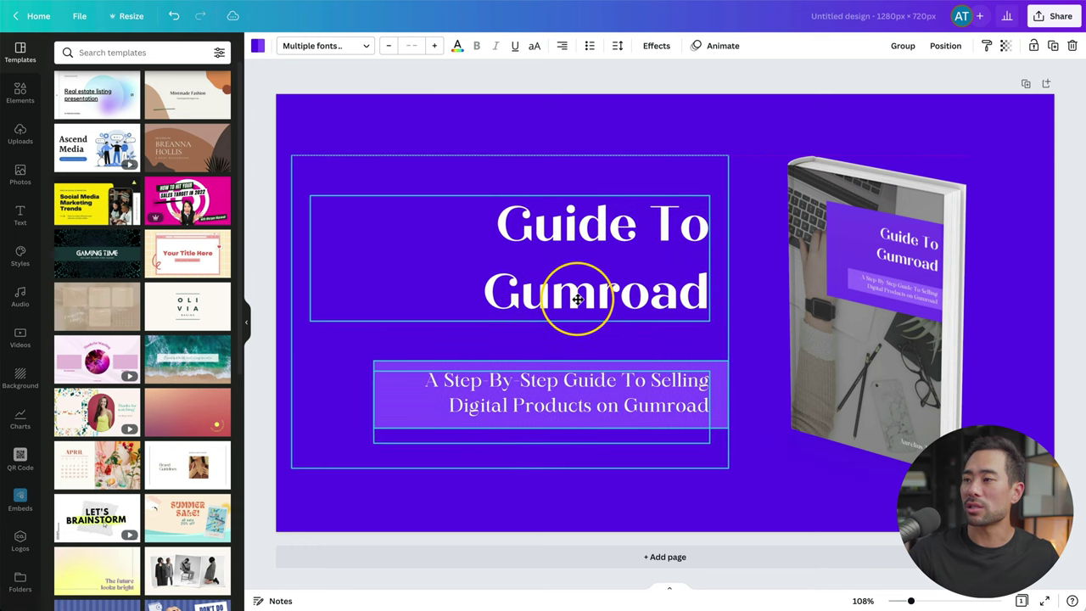
left_click_drag(576, 299, 565, 290)
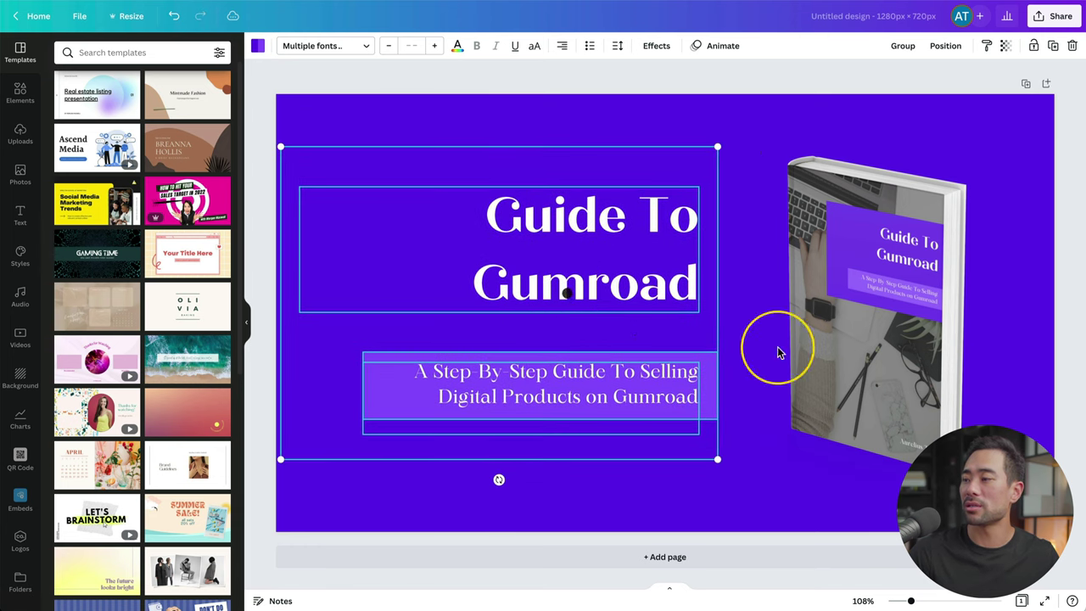
left_click(779, 352)
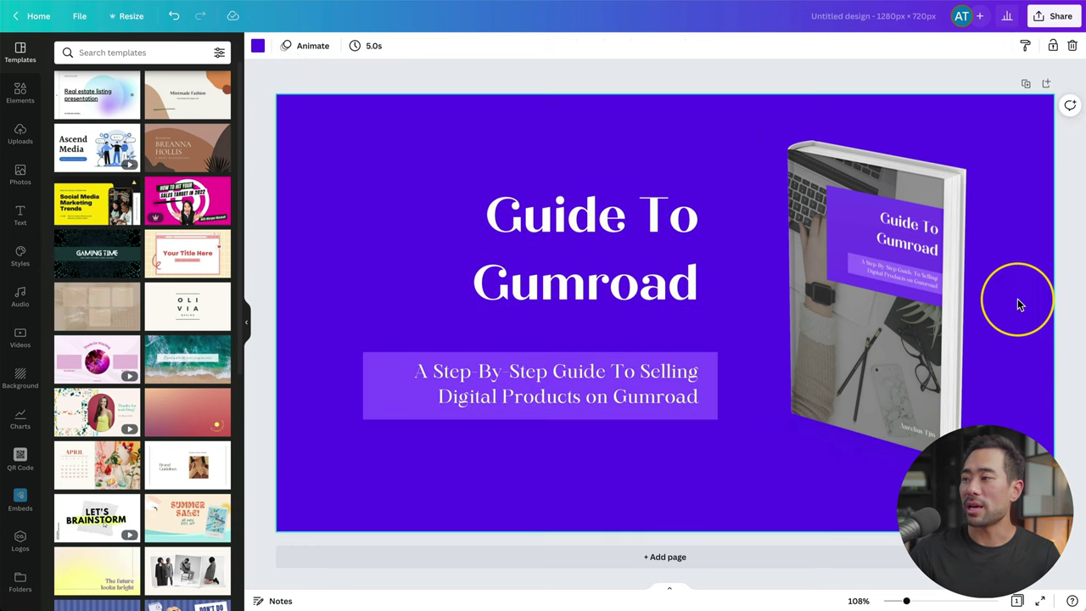
left_click(1055, 26)
Step: Upload the downloaded purple 3D-book banner from the computer as the product's cover image
left_click(931, 288)
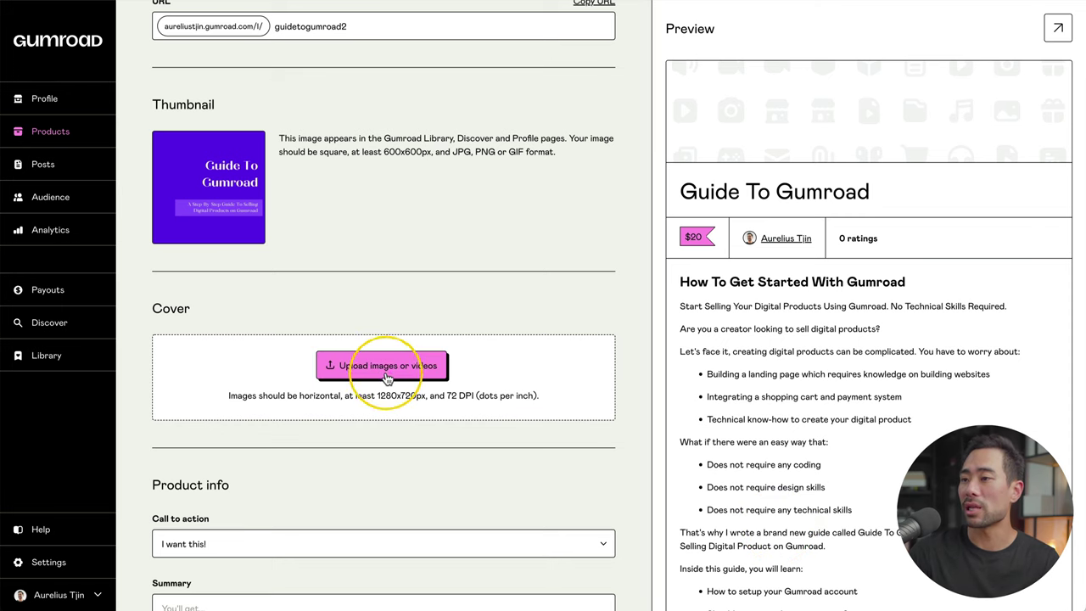
left_click(390, 377)
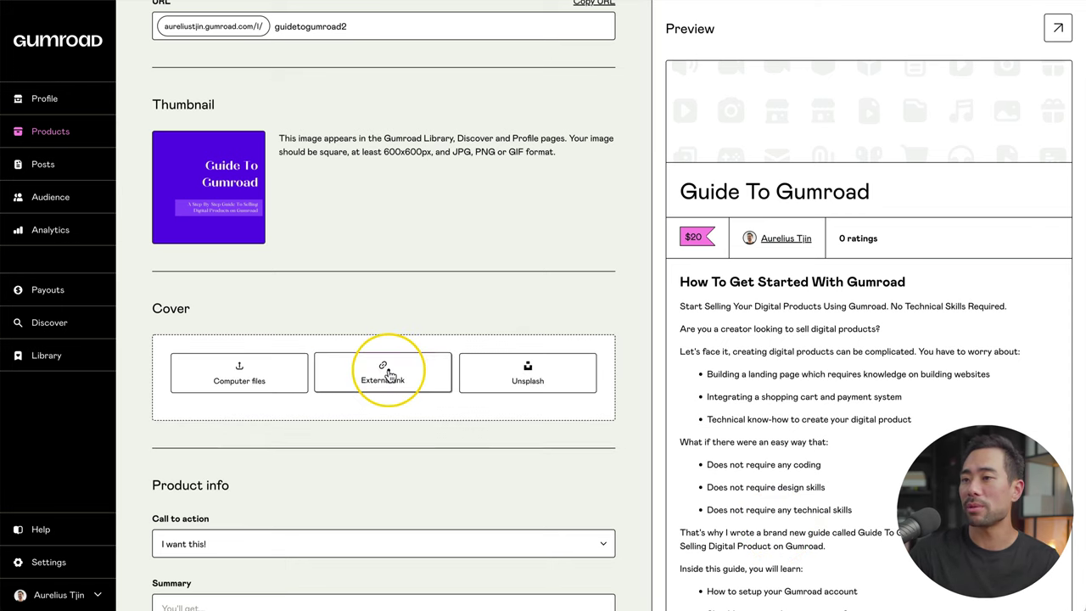
left_click(227, 387)
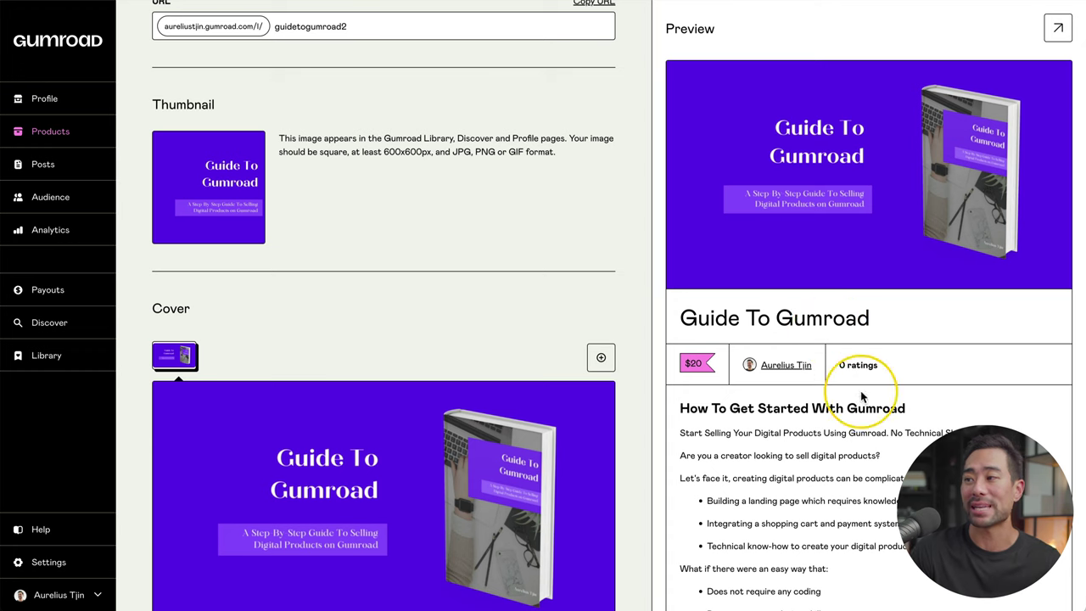
Step: Attach Ebook.pdf (7.7 MB) as the product's content file, keeping the $20 price
scroll(475, 430, "down", 8)
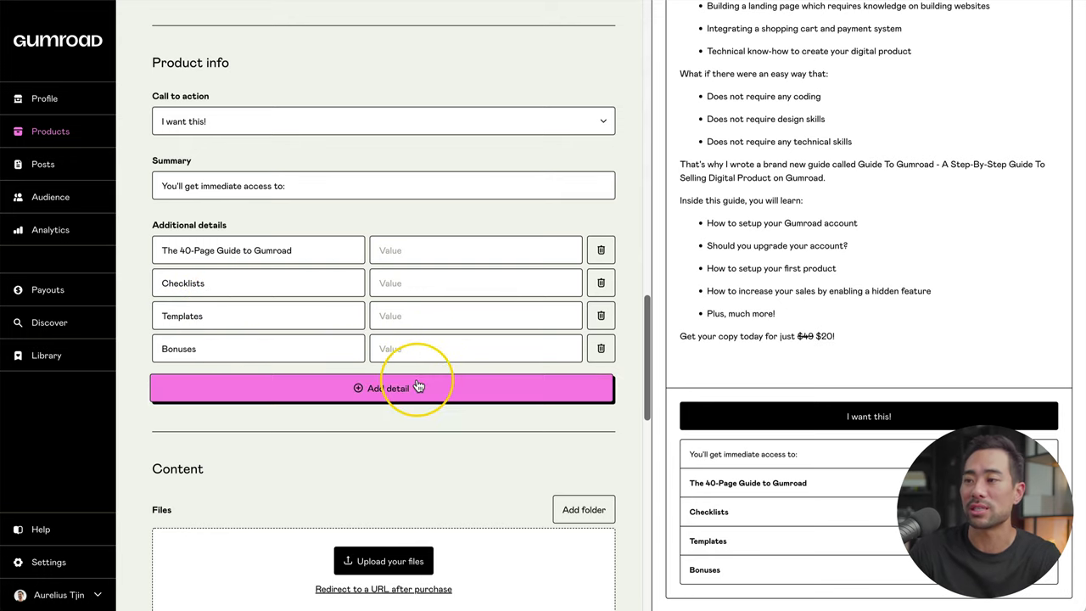
scroll(417, 378, "down", 3)
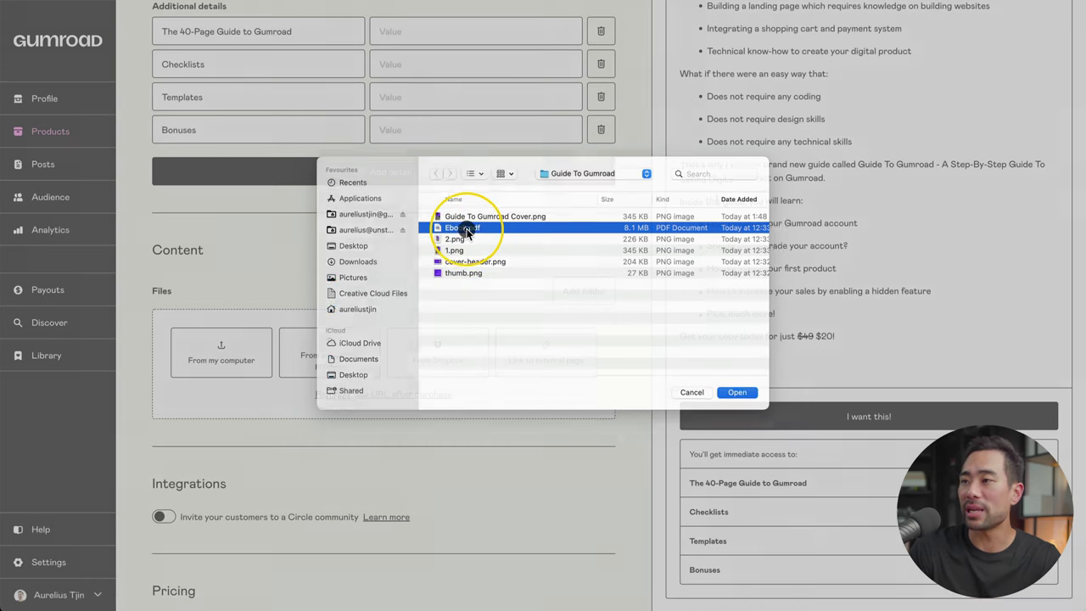
double_click(466, 231)
scroll(466, 296, "down", 5)
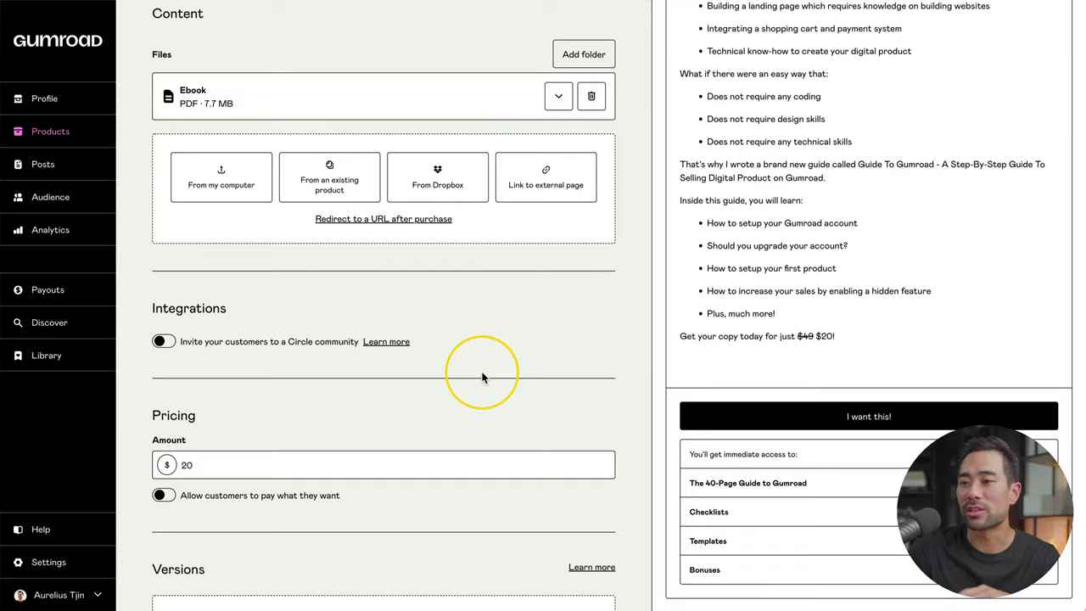
scroll(481, 377, "down", 5)
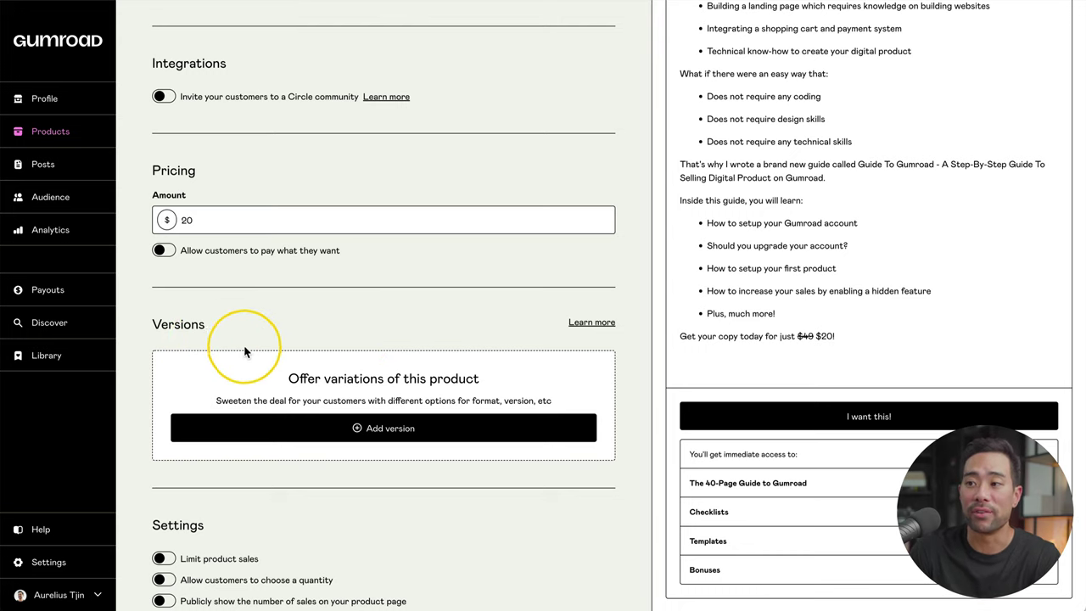
scroll(255, 352, "down", 1)
scroll(257, 354, "down", 2)
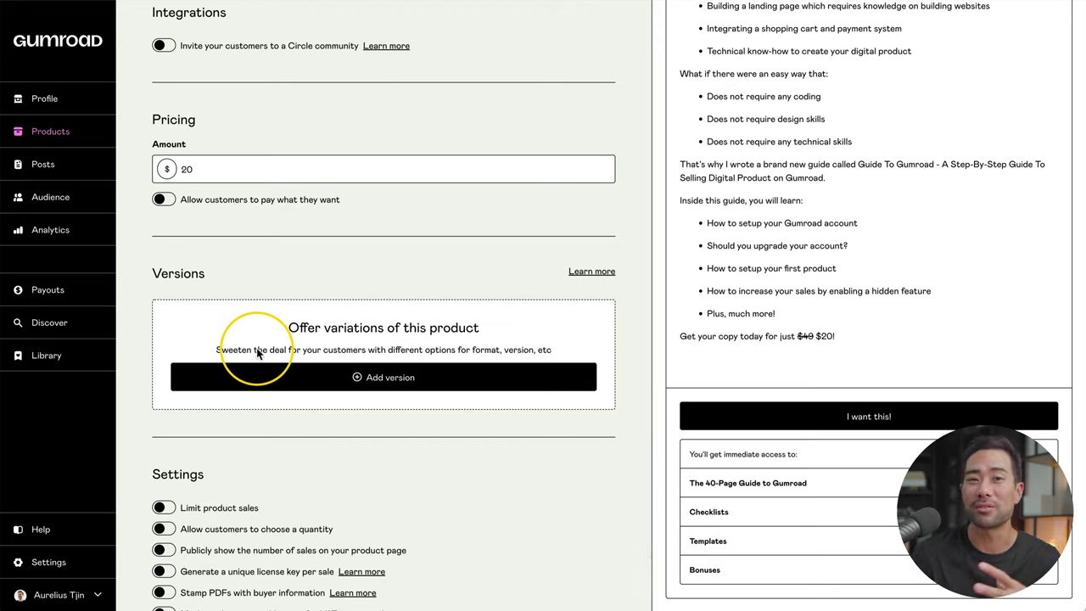
Step: Add a first version, Guide To Gumroad - Basic at $20, with its description
left_click(373, 386)
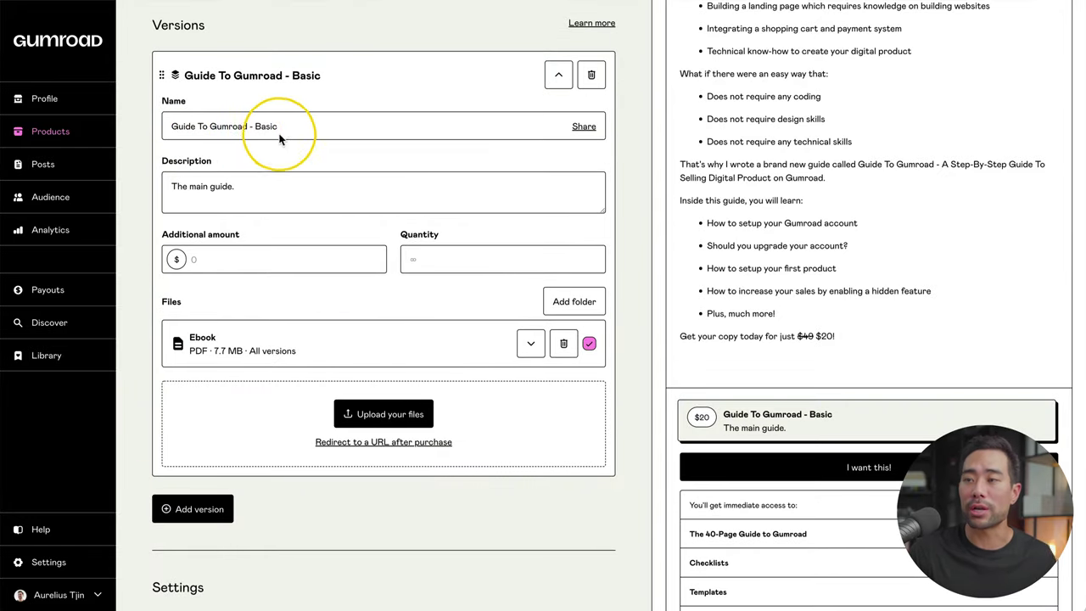
left_click(234, 200)
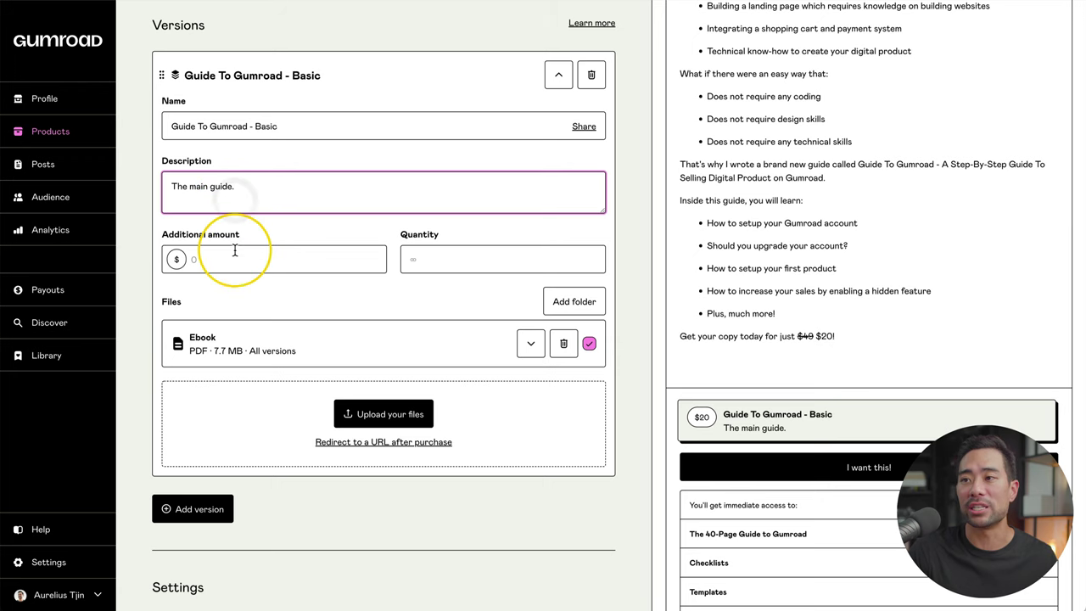
scroll(229, 257, "up", 2)
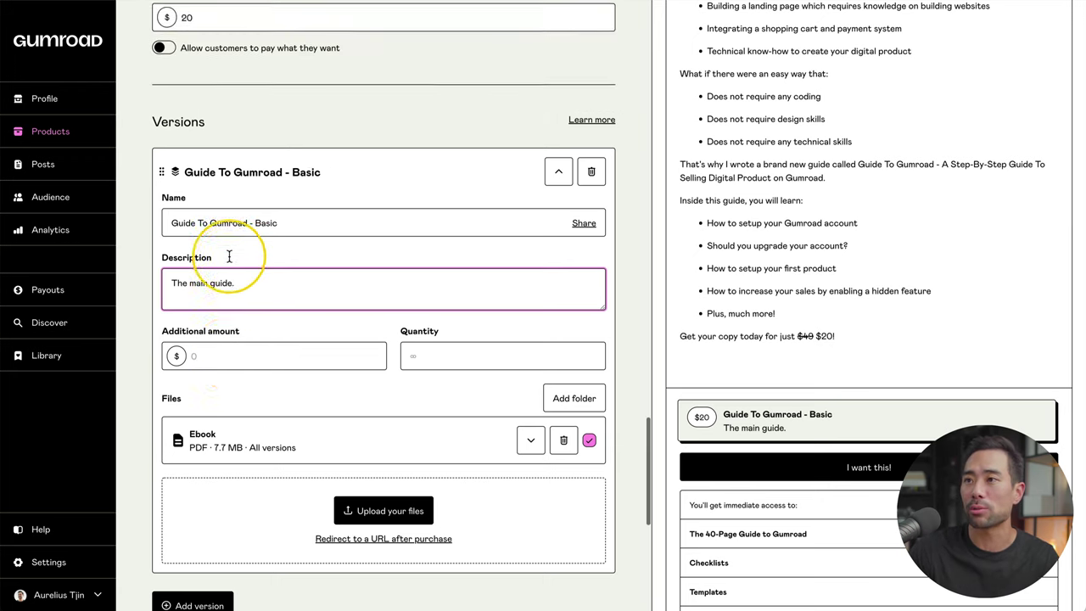
scroll(218, 194, "down", 2)
scroll(234, 258, "down", 3)
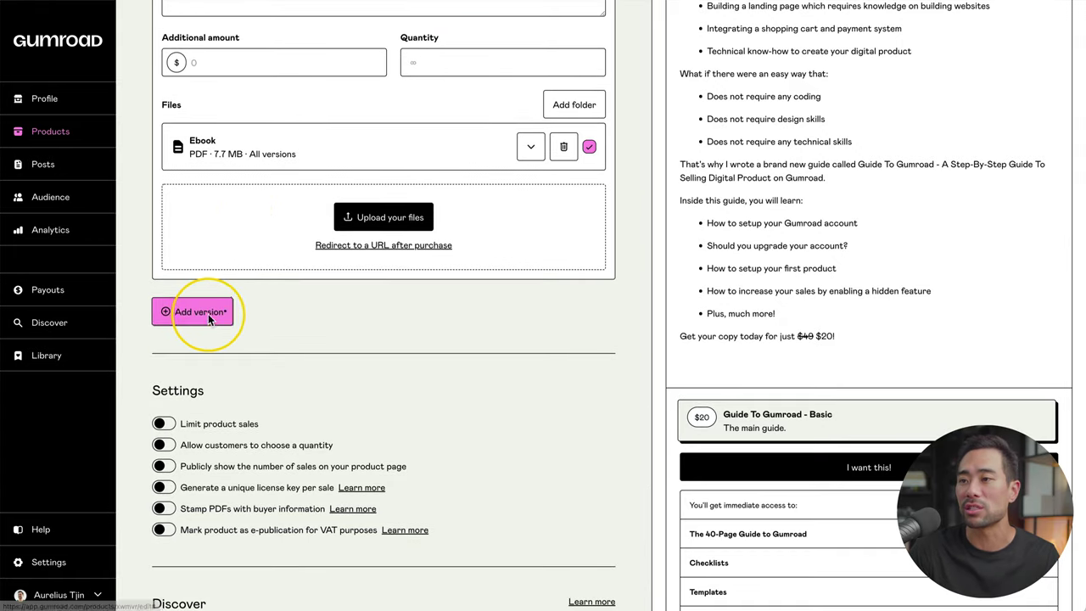
Step: Add a second version, Guide To Gumroad PRO, with a $10 additional amount ($30 total)
left_click(206, 307)
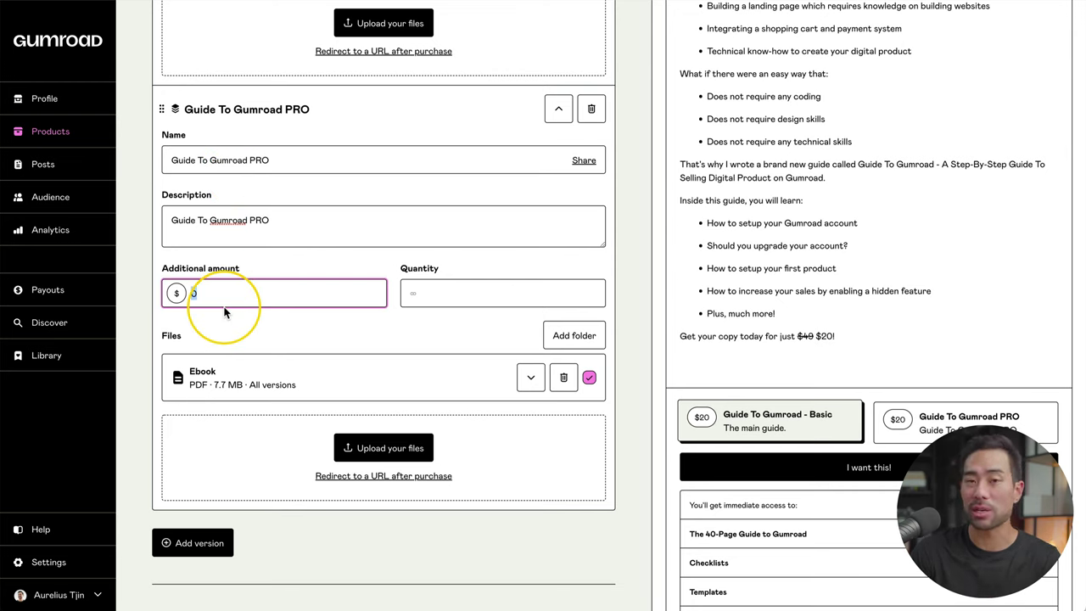
type("1")
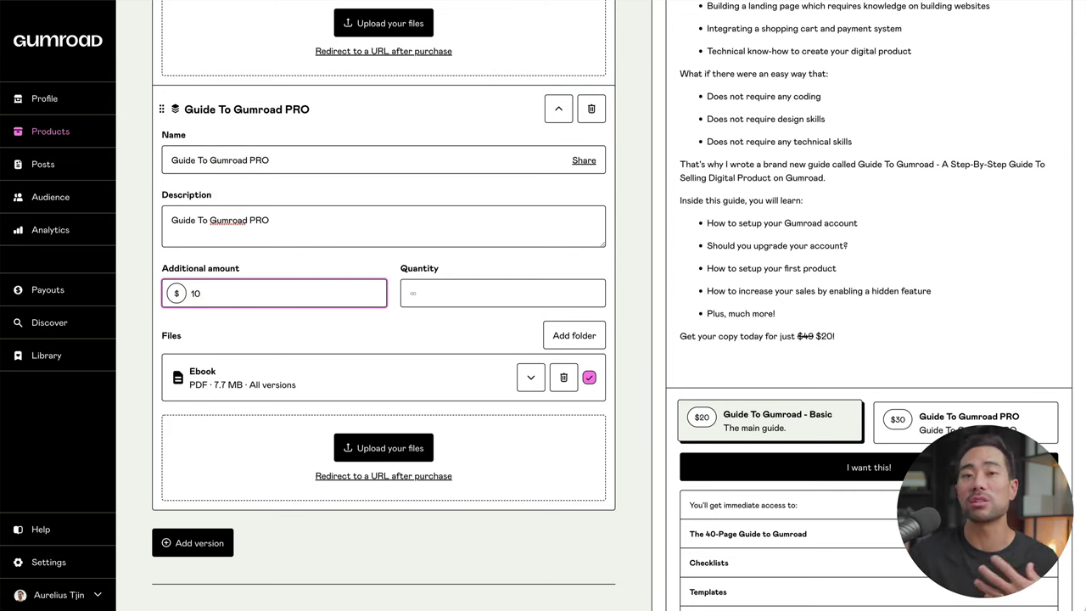
left_click(265, 335)
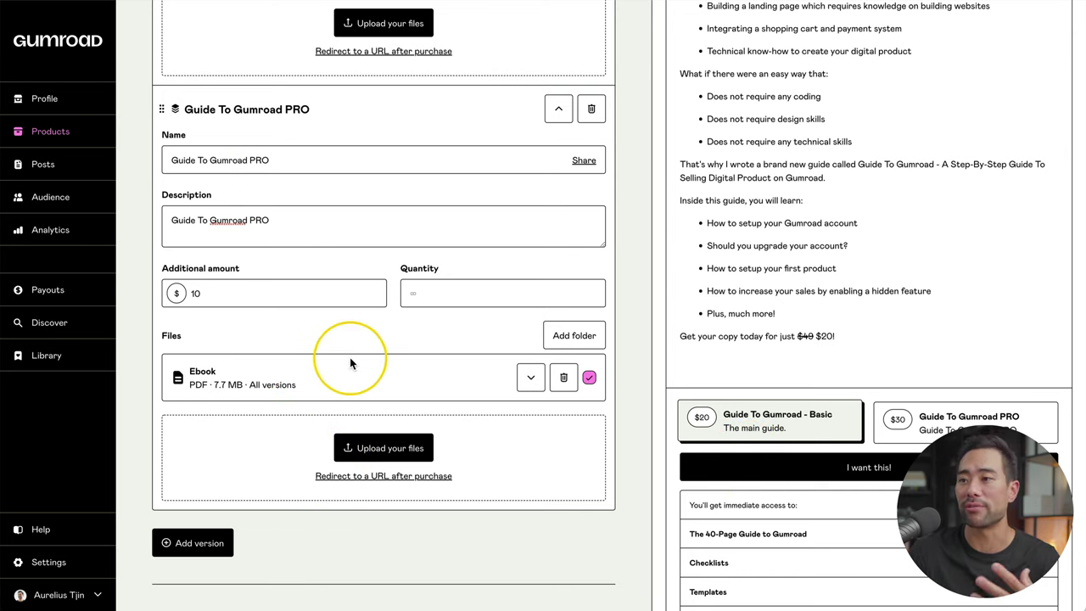
scroll(339, 501, "down", 1)
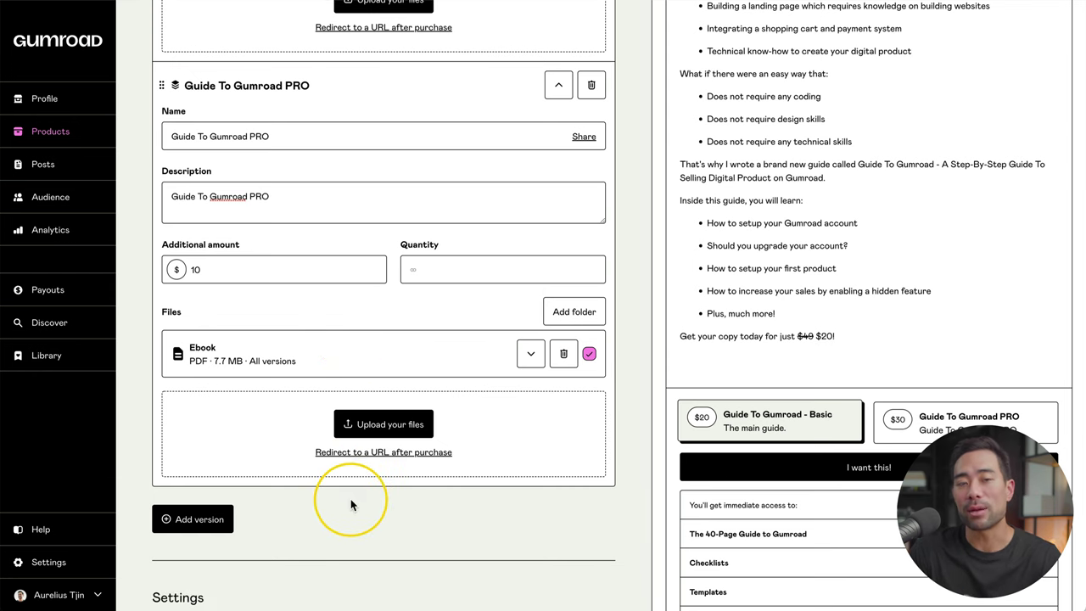
scroll(351, 503, "down", 5)
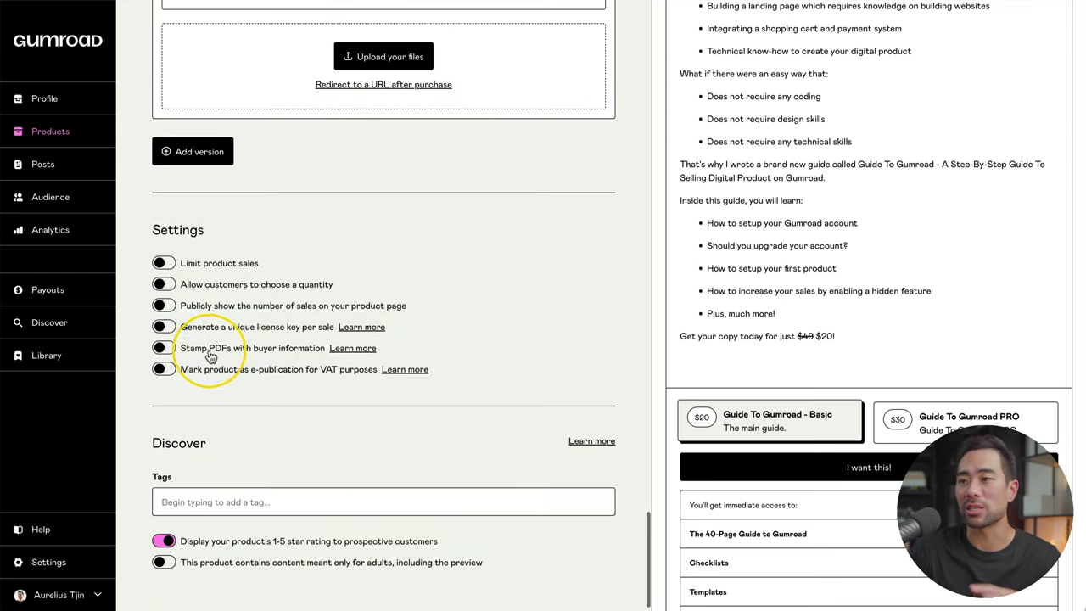
scroll(173, 436, "down", 1)
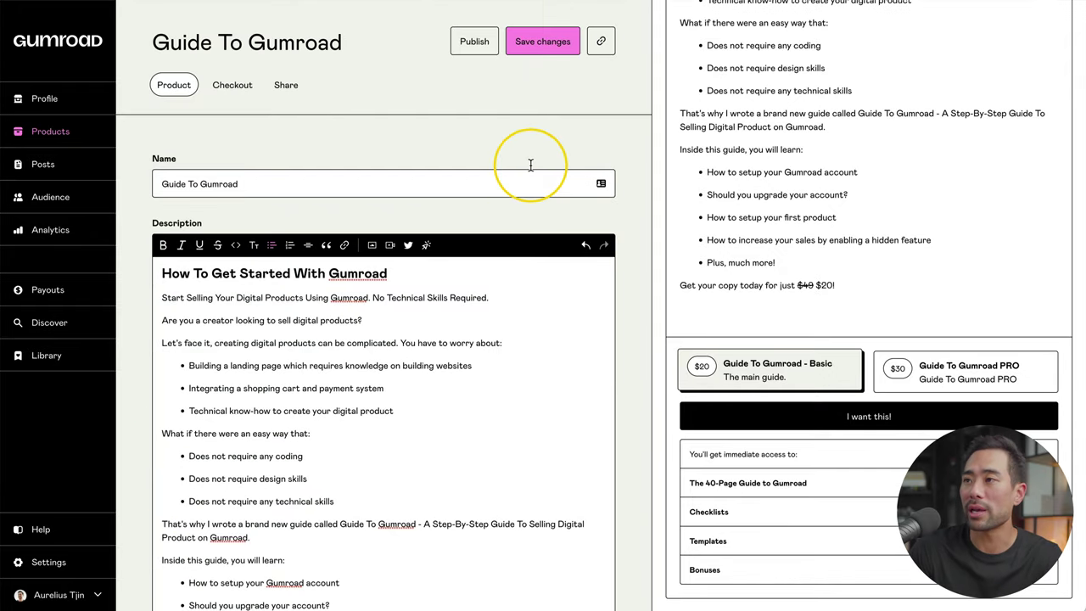
Step: Save and publish the Guide To Gumroad product, then copy its URL
left_click(528, 34)
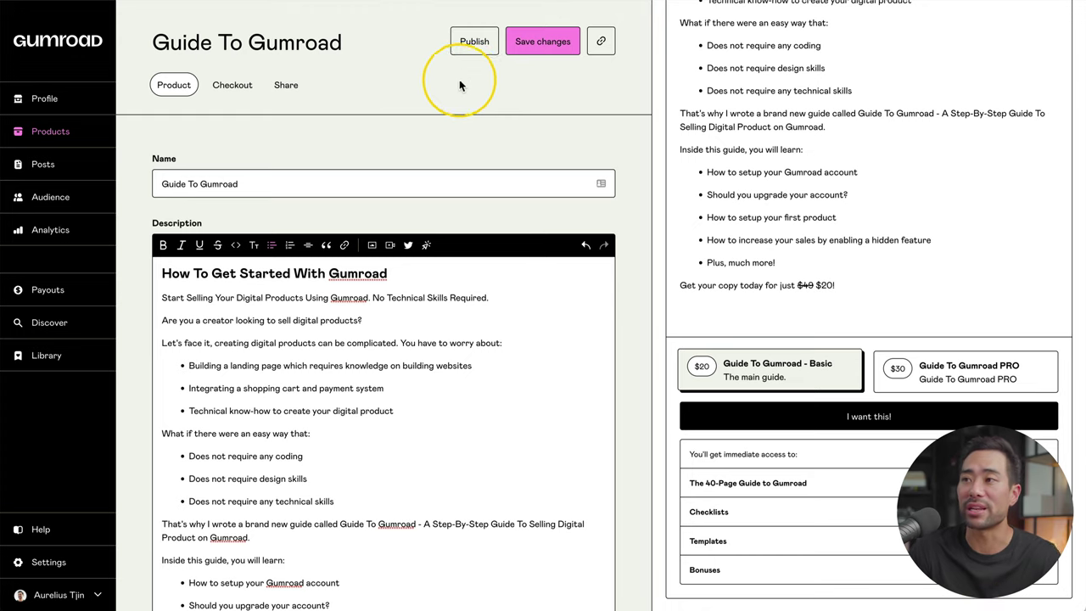
left_click(473, 41)
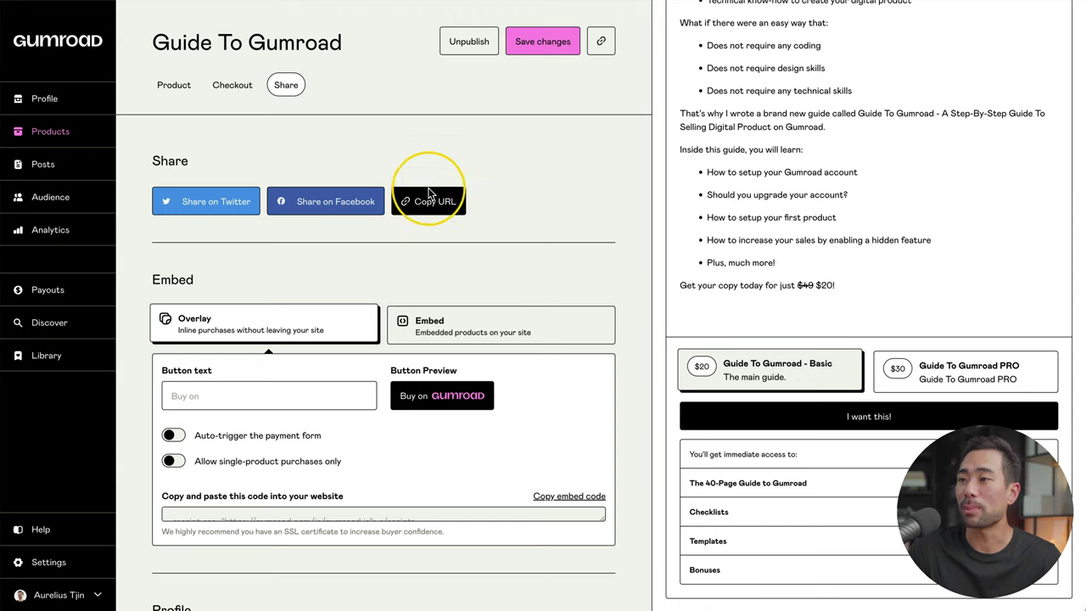
left_click(428, 201)
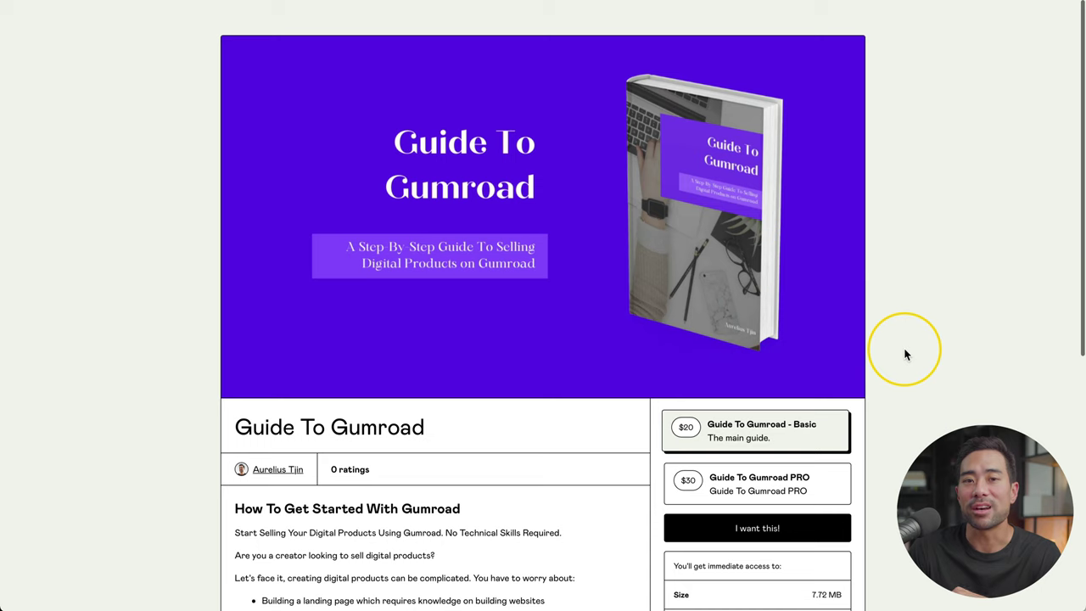
Step: On the live sales page, select the PRO version option
scroll(904, 354, "down", 1)
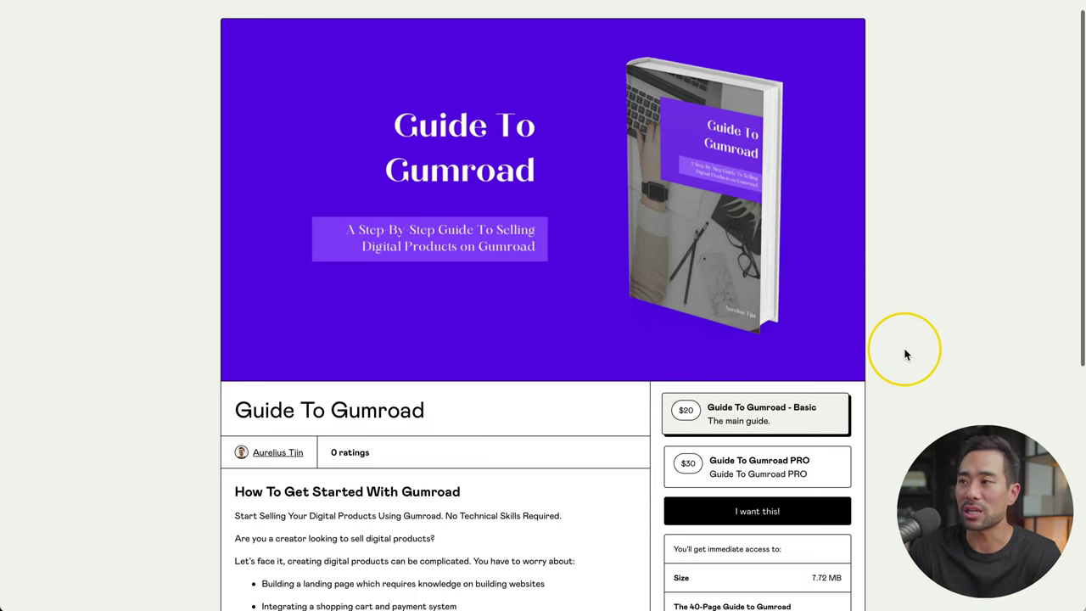
scroll(704, 291, "down", 1)
scroll(703, 291, "down", 5)
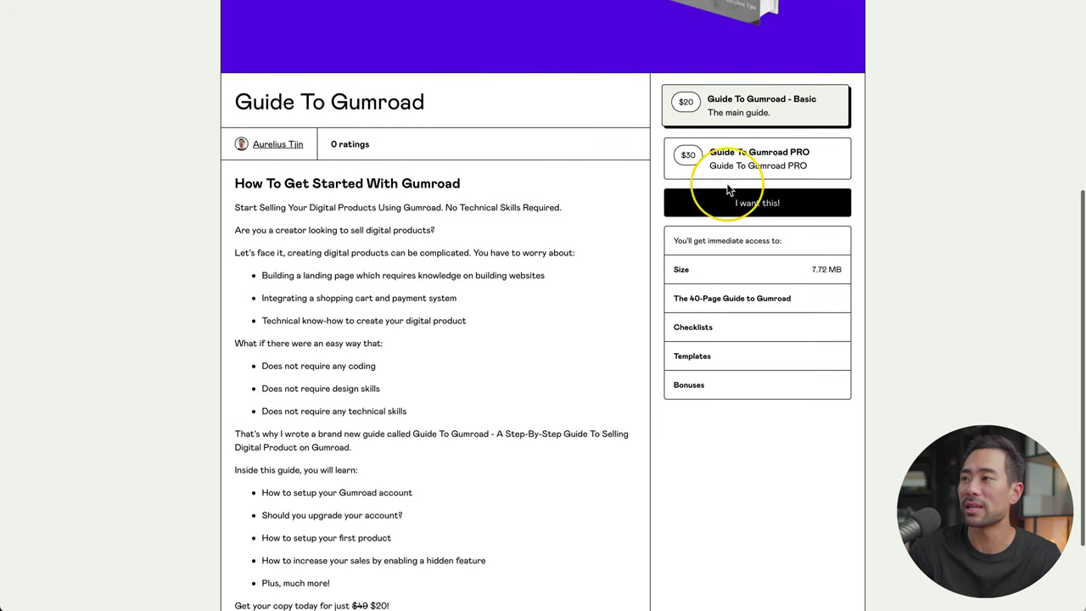
left_click(720, 154)
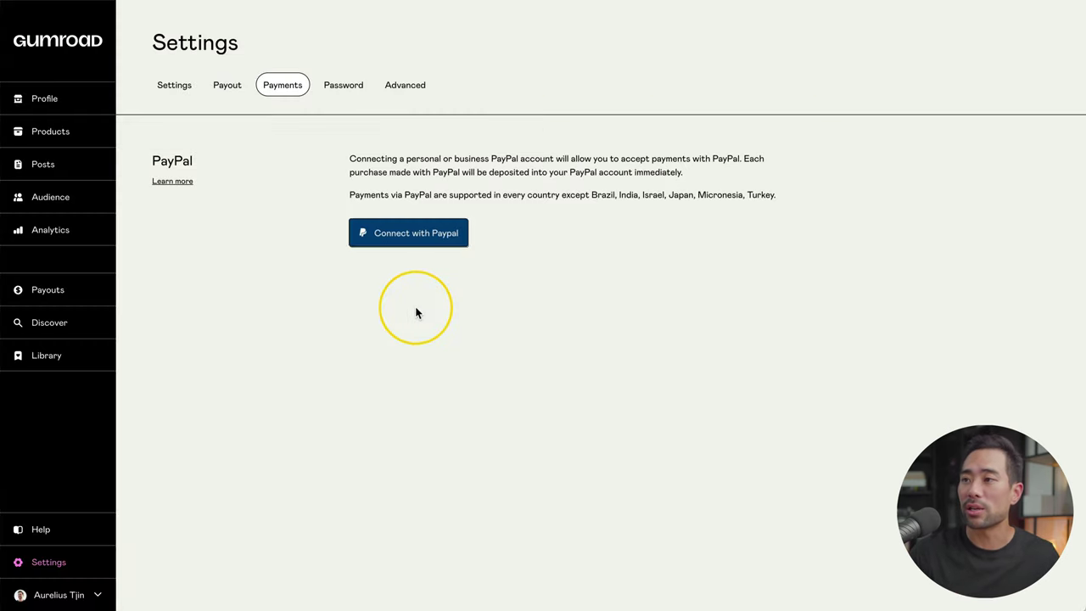
Step: Begin connecting a PayPal account under Settings > Payments
left_click(409, 236)
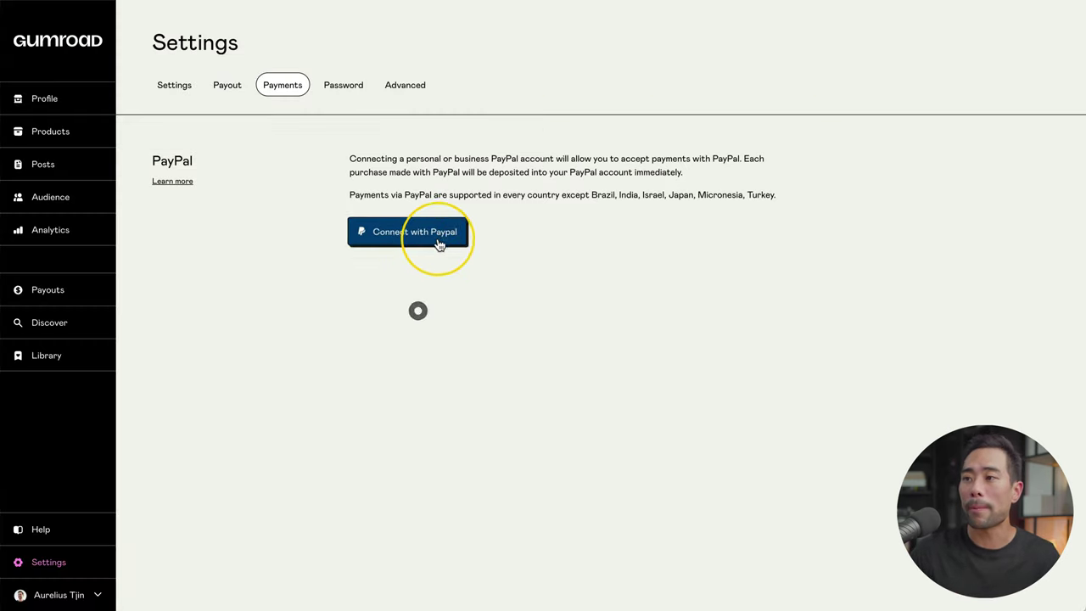